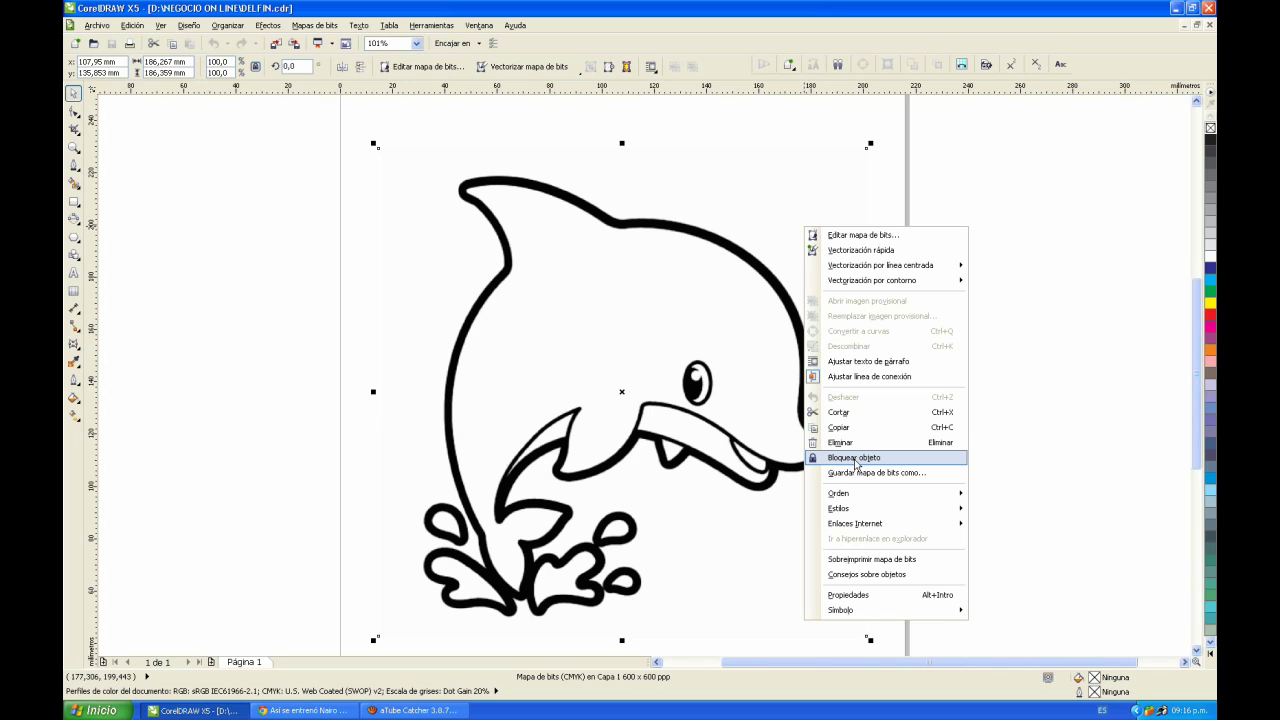
- Lock the dolphin bitmap in place and display the drawing as a simple wireframe (Líneas de dibujo simples)
click(777, 183)
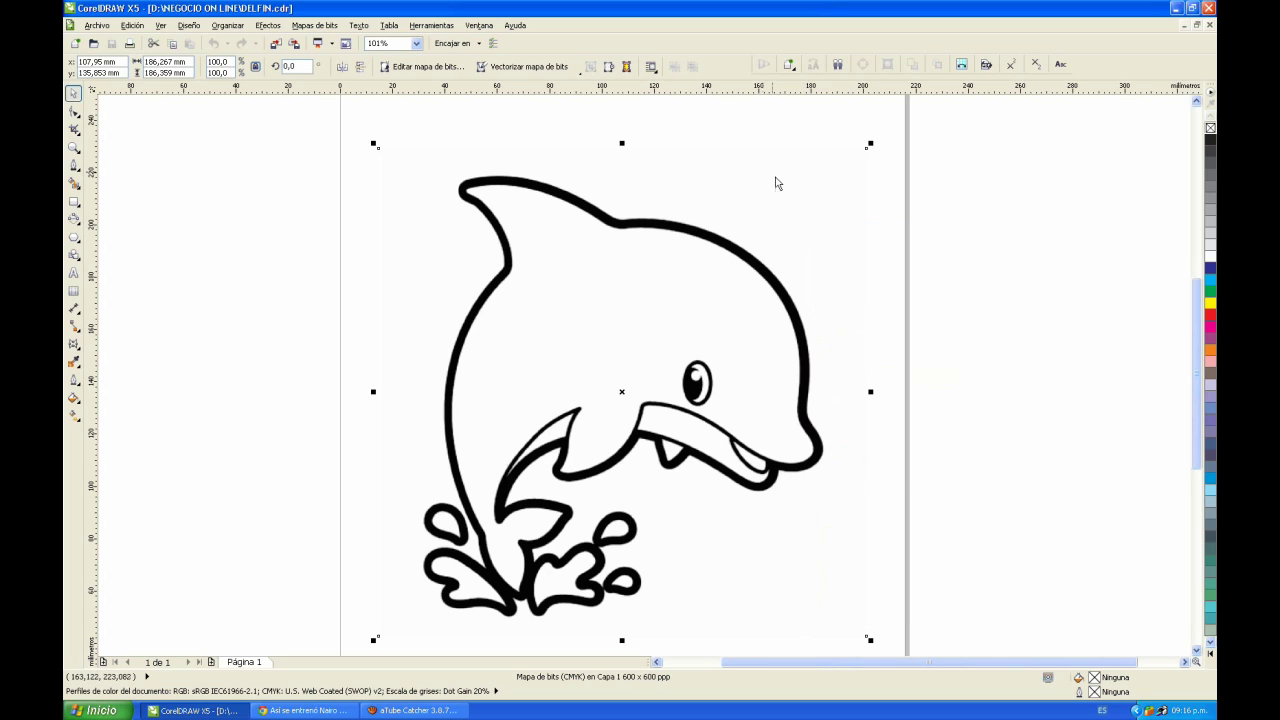
right_click(815, 263)
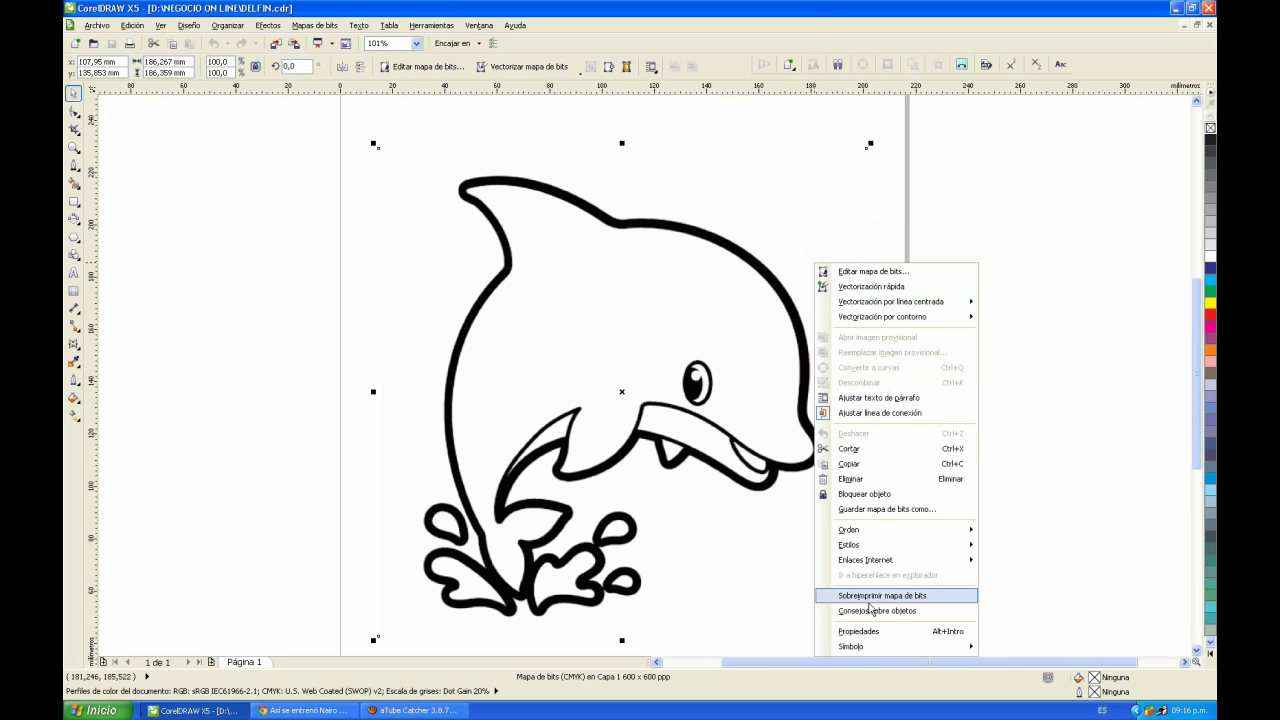
click(862, 494)
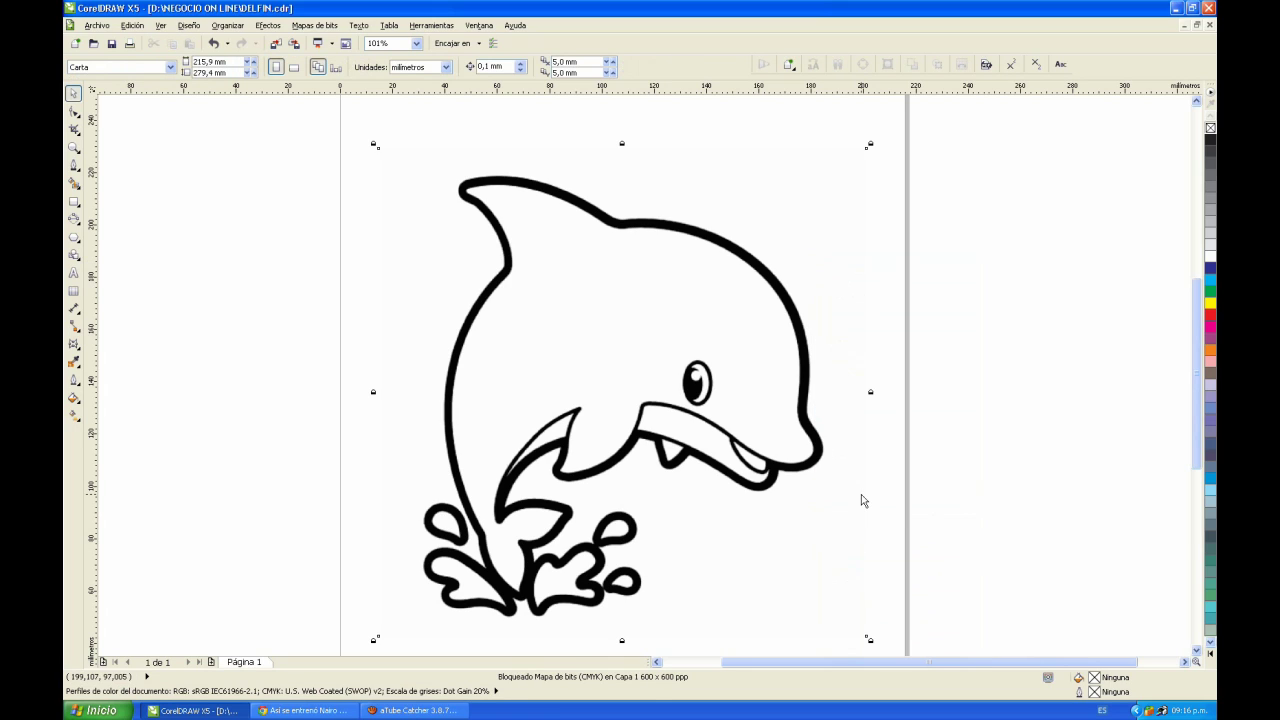
click(163, 26)
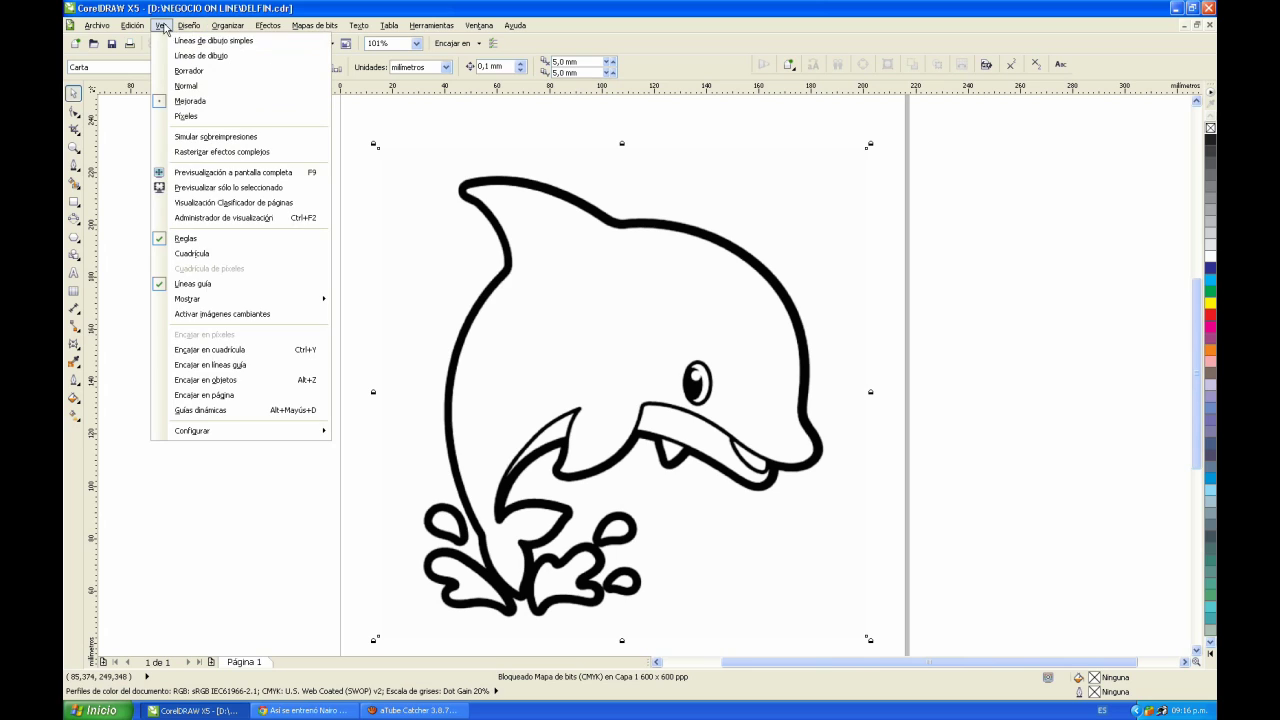
click(190, 41)
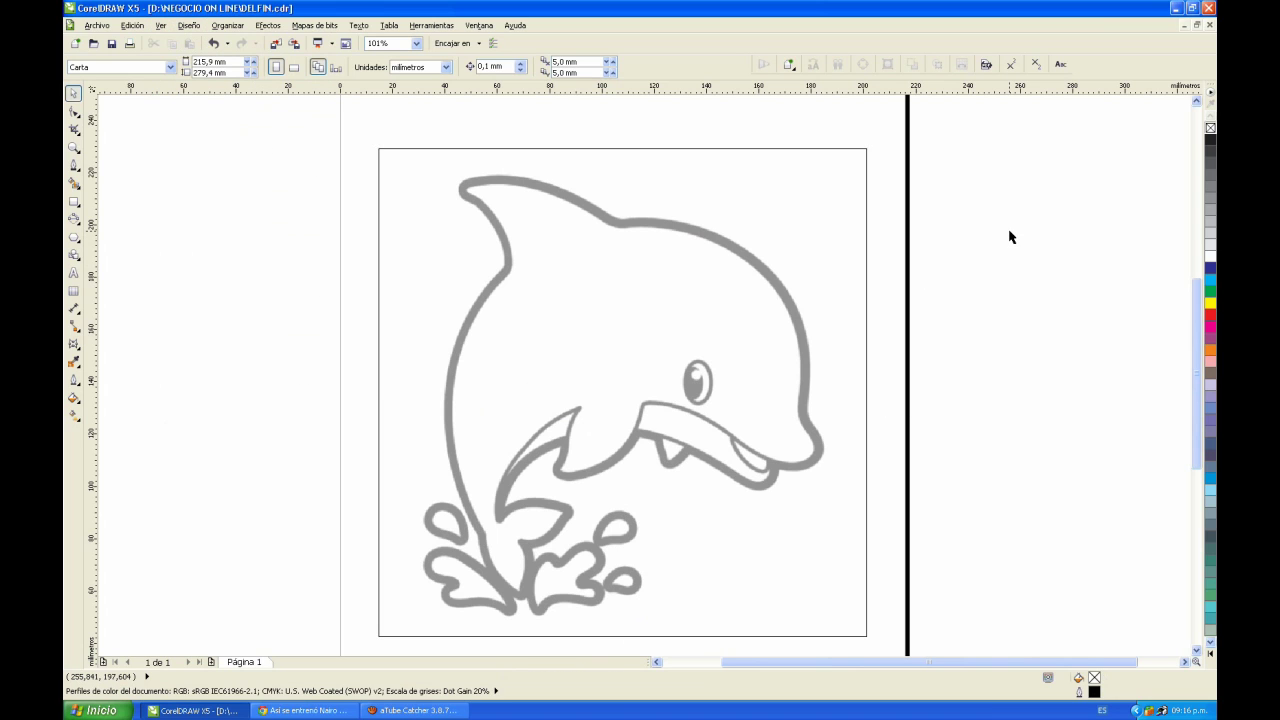
- Trace the outer edge of the dorsal fin with the Pen tool, from its rear base around the tip and down its front slope
click(75, 165)
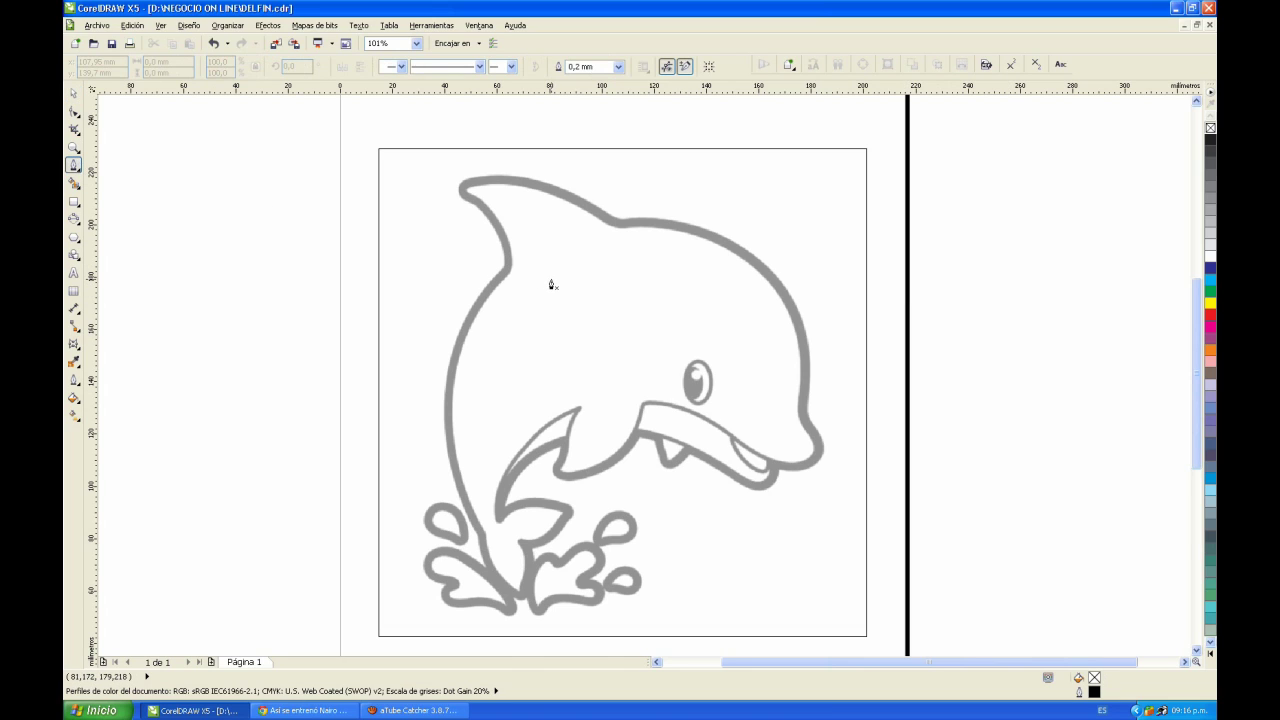
click(74, 147)
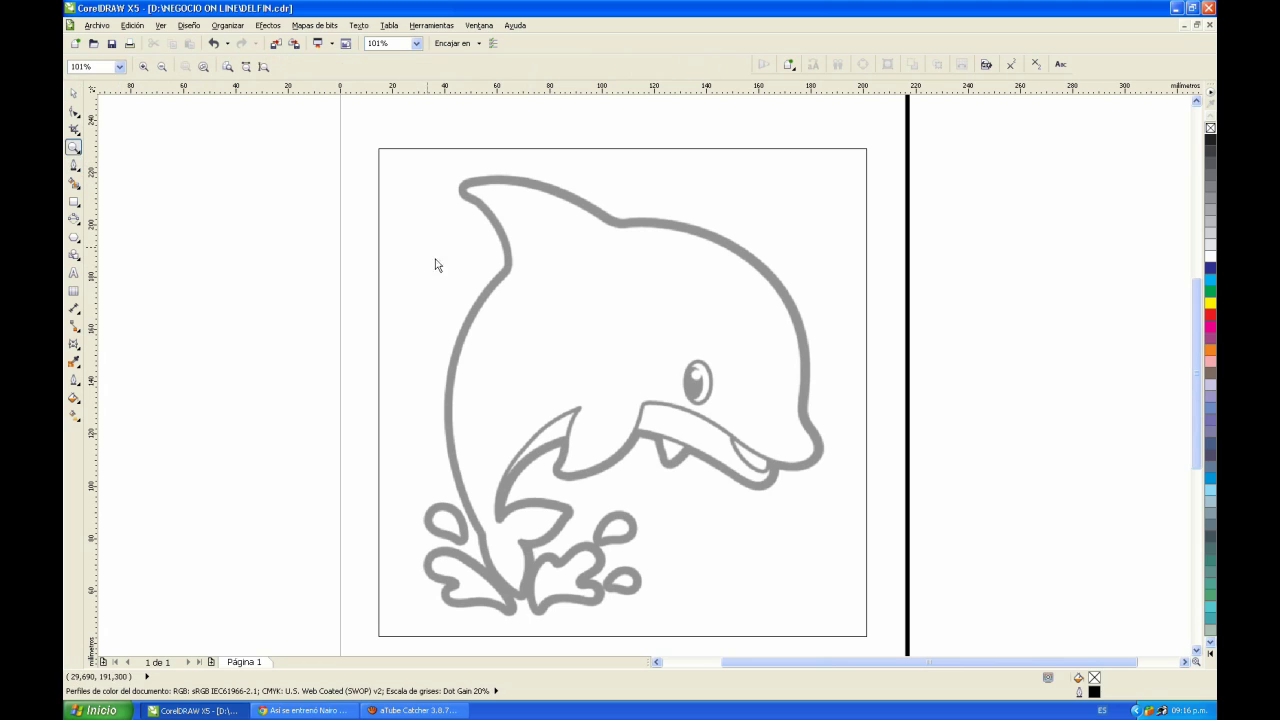
drag(429, 152, 690, 336)
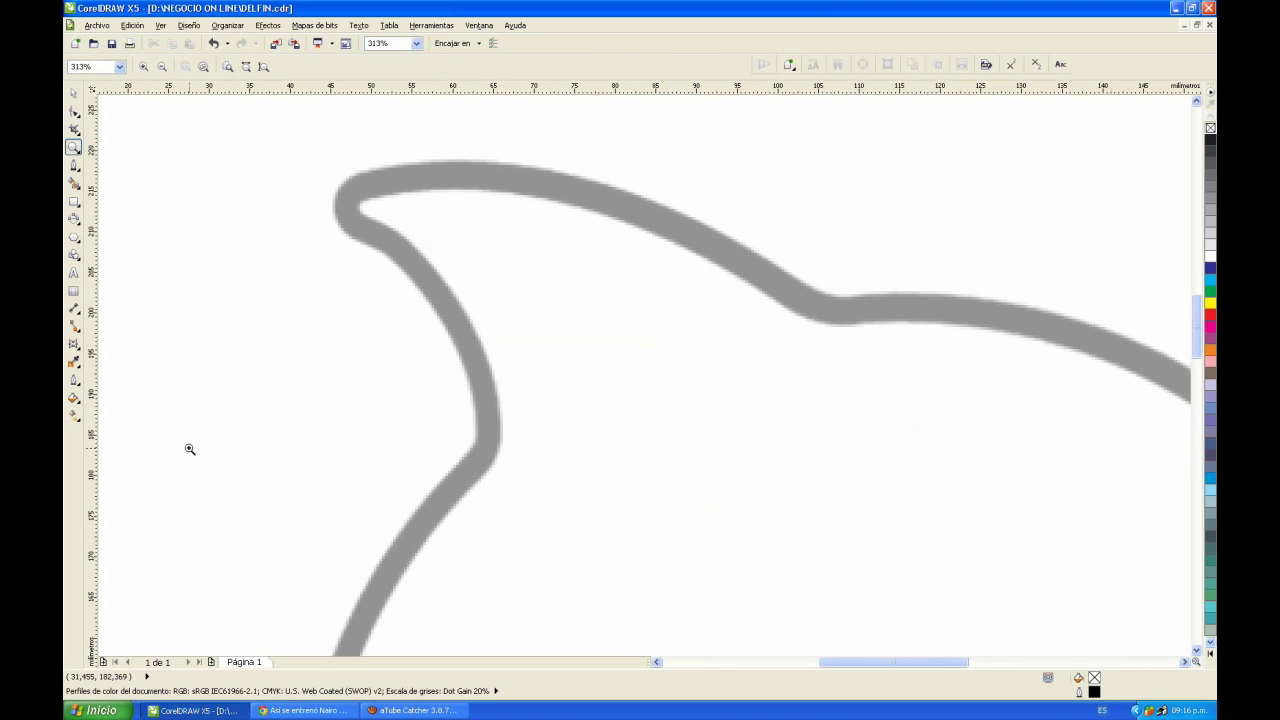
click(74, 165)
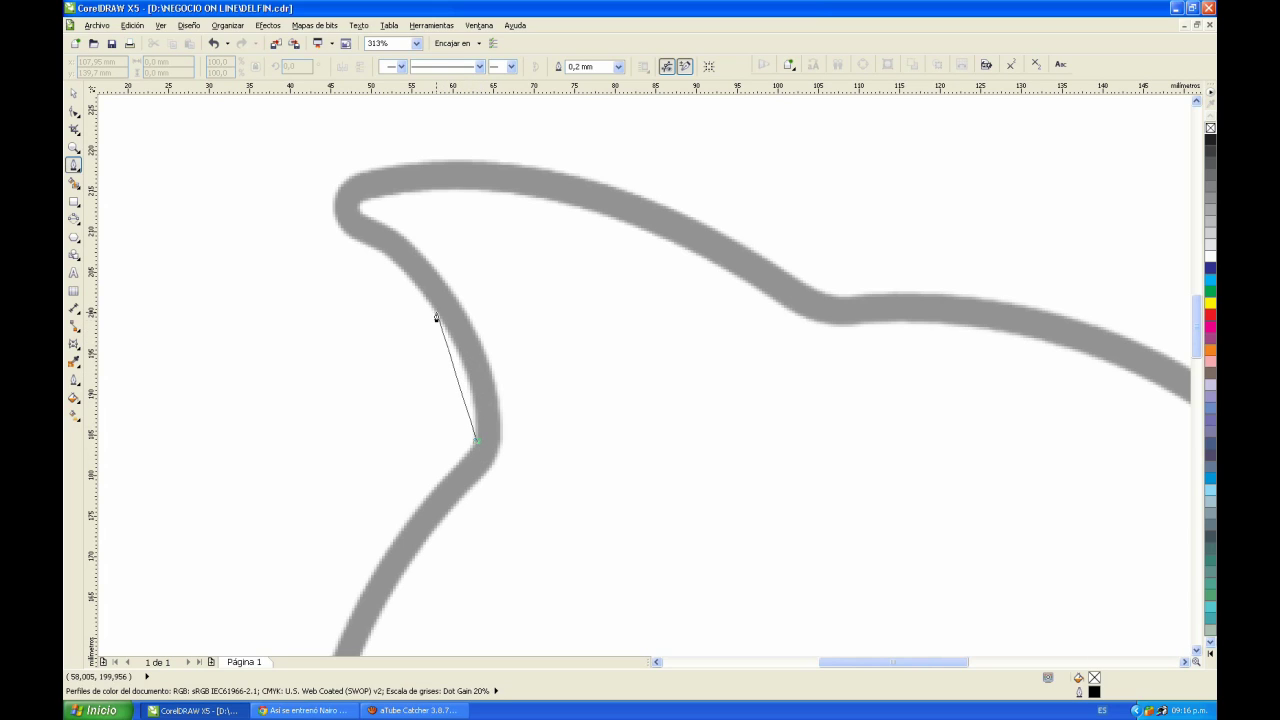
click(432, 310)
drag(432, 310, 332, 228)
drag(383, 168, 417, 162)
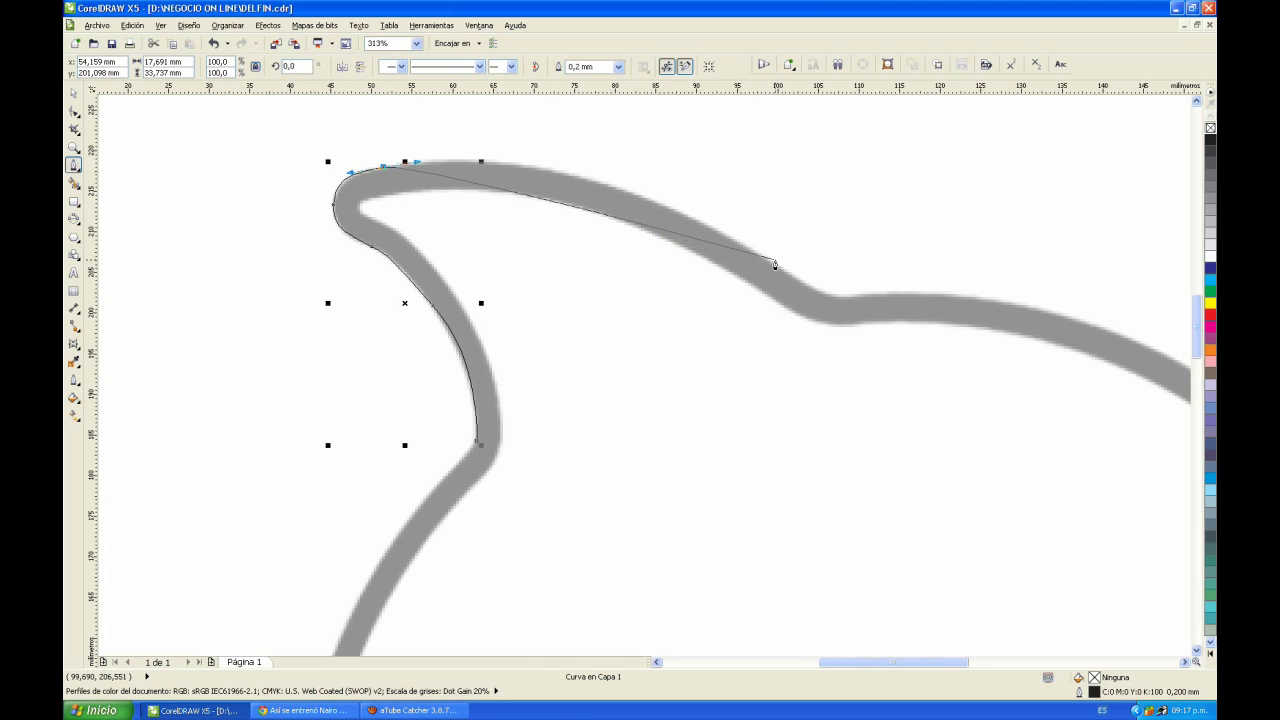
drag(771, 266, 958, 379)
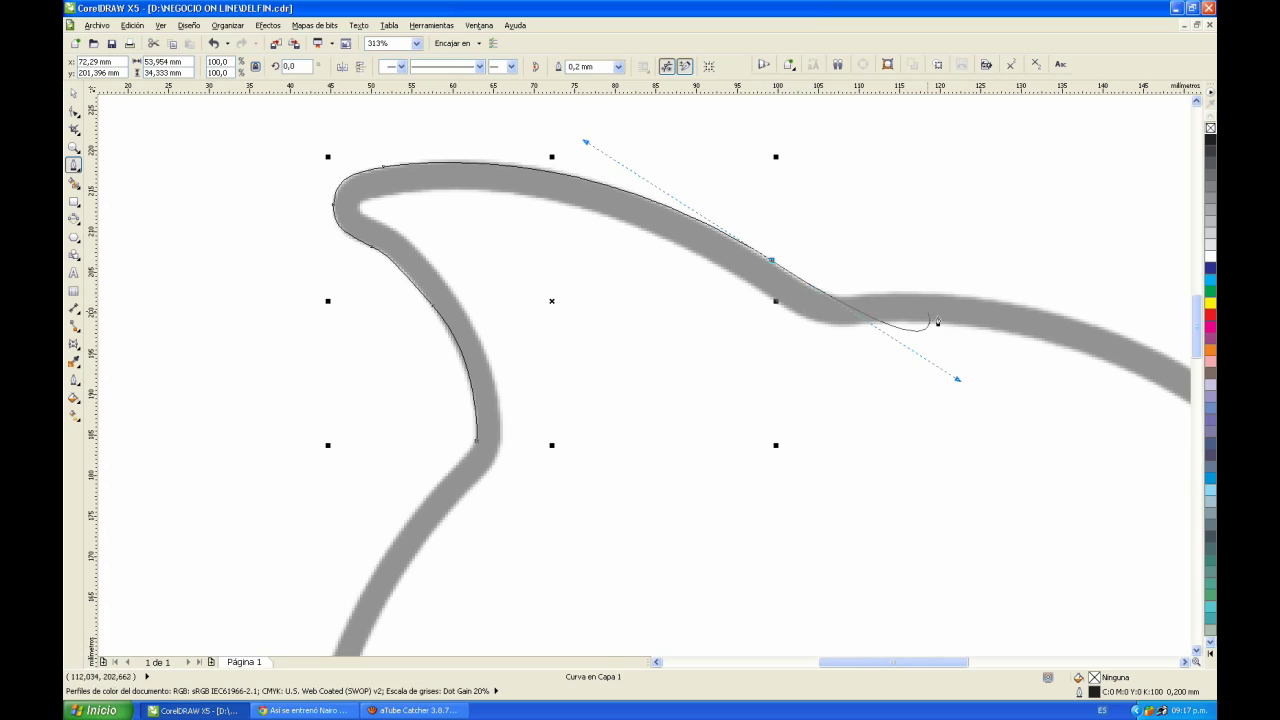
- Continue the curve from the front of the dorsal fin along the outer edge of the back to the forehead
click(772, 263)
drag(849, 300, 900, 291)
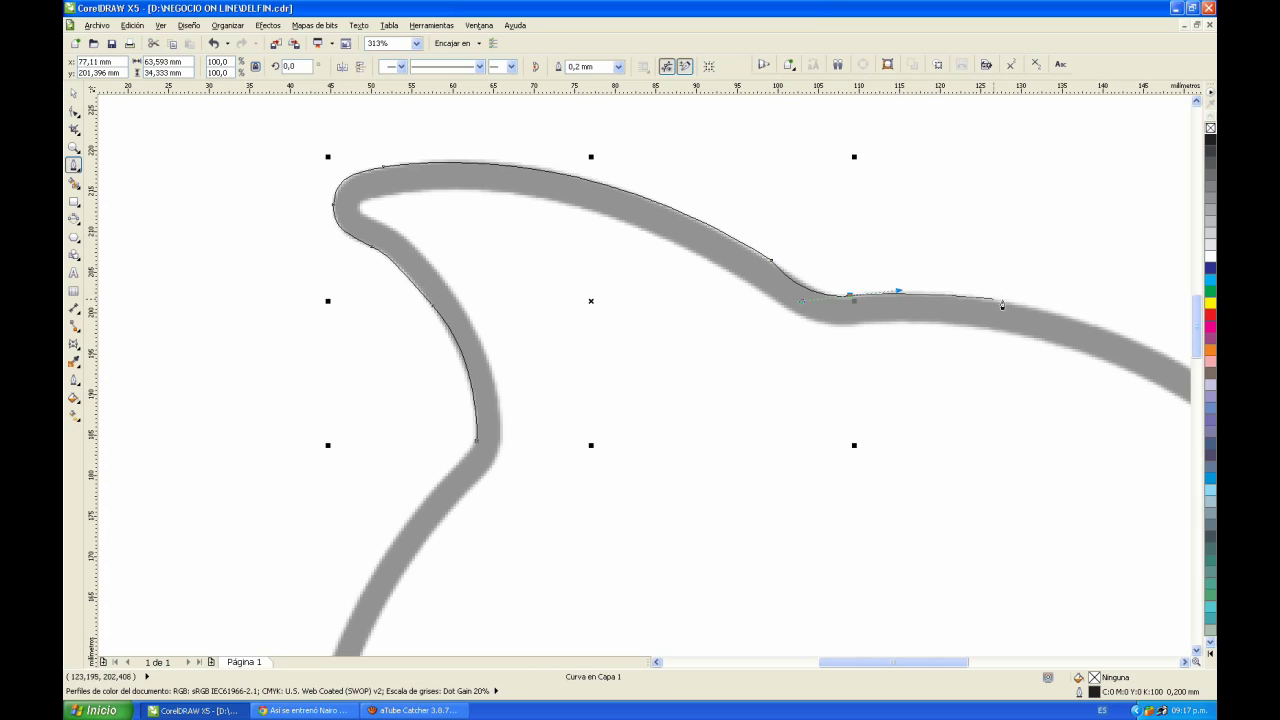
drag(1109, 336, 1166, 366)
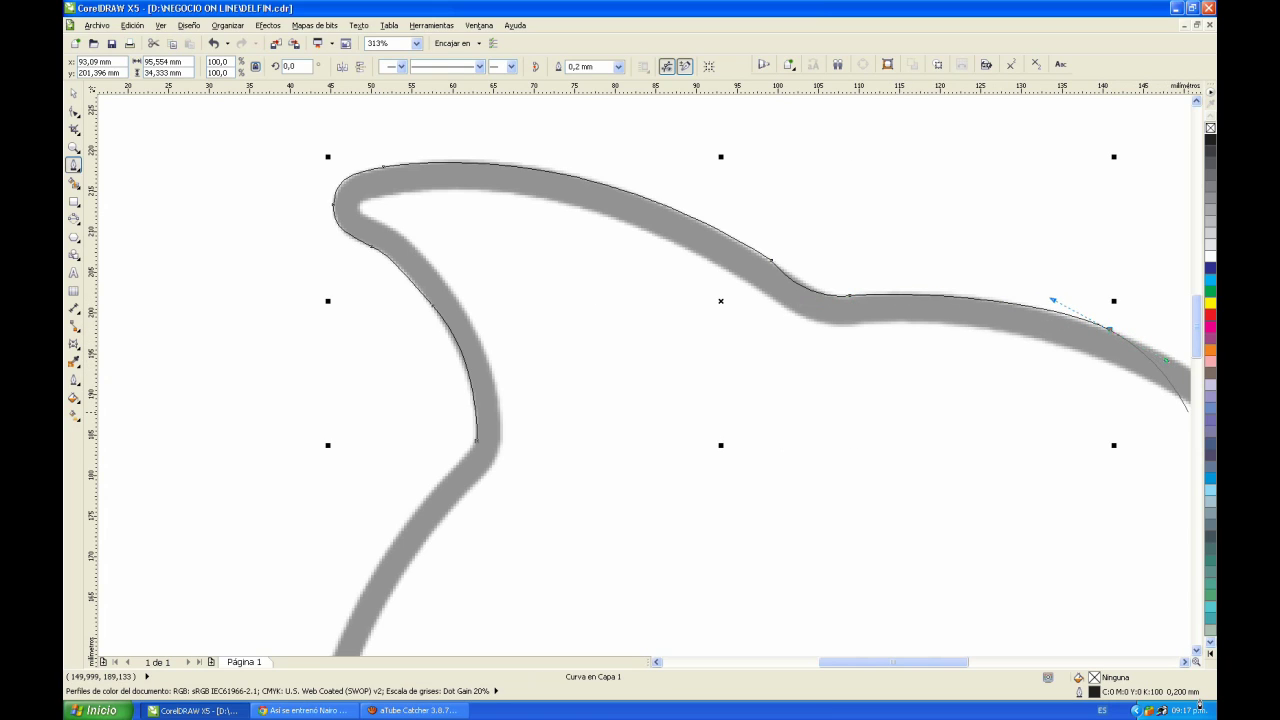
click(1185, 662)
click(1185, 662)
click(1185, 662)
click(1185, 662)
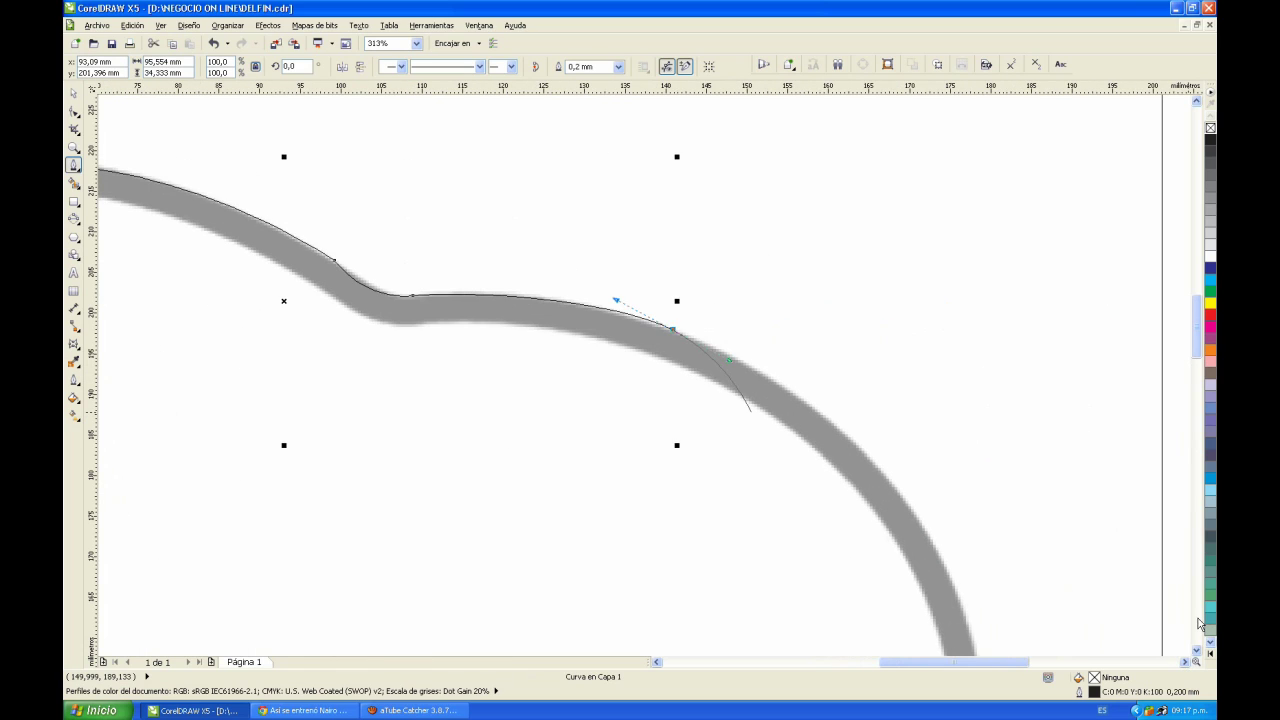
click(1197, 651)
click(1197, 653)
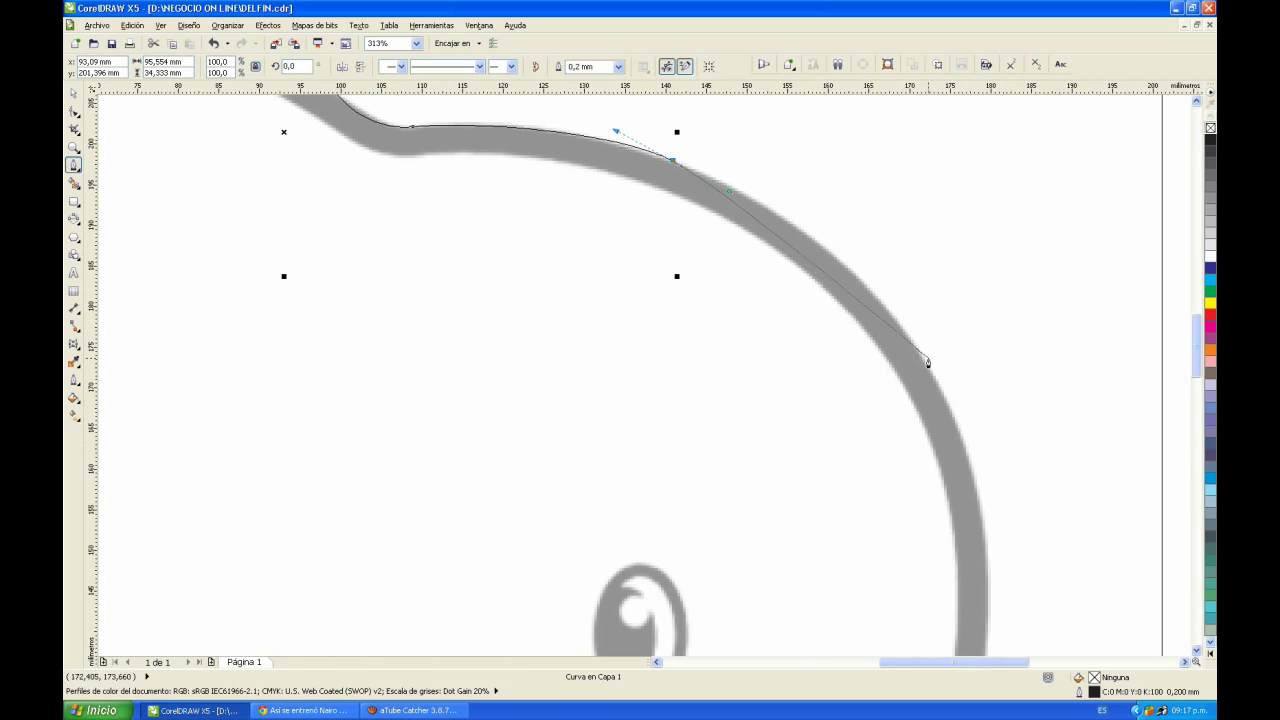
drag(918, 356, 1006, 494)
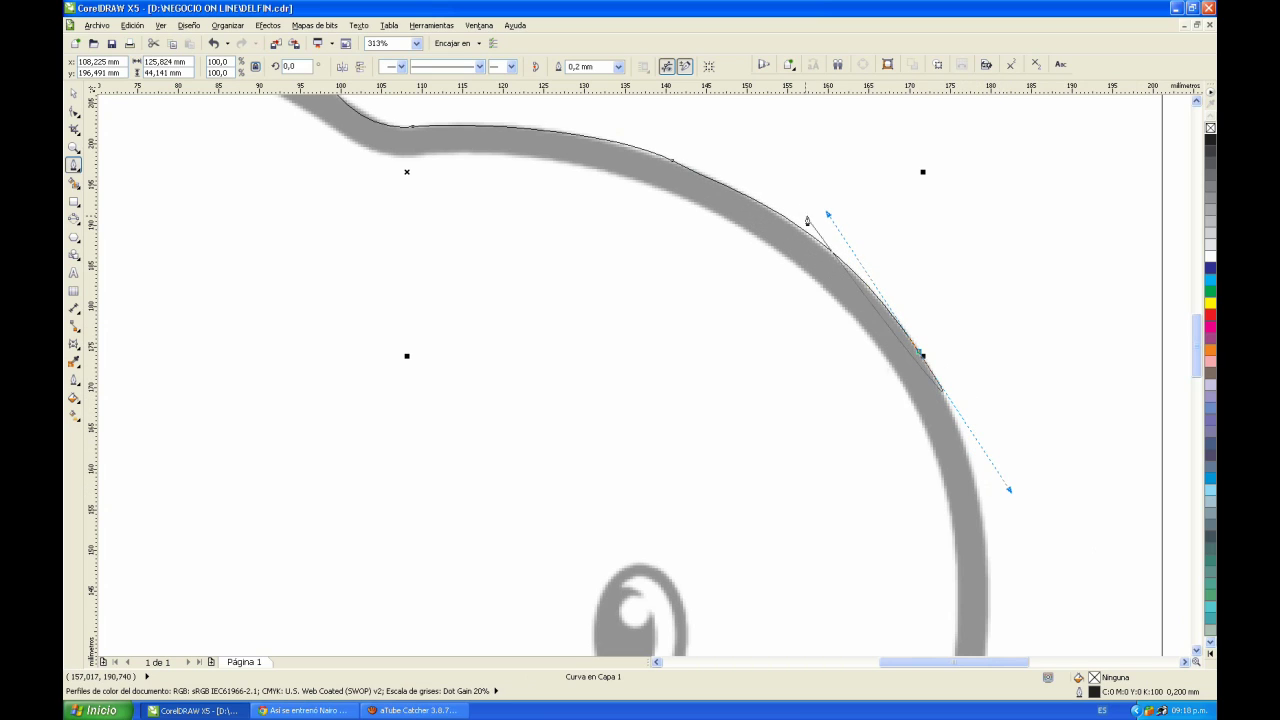
- Extend the curve down the front of the head and around the snout to where it meets the lower jaw
click(1196, 650)
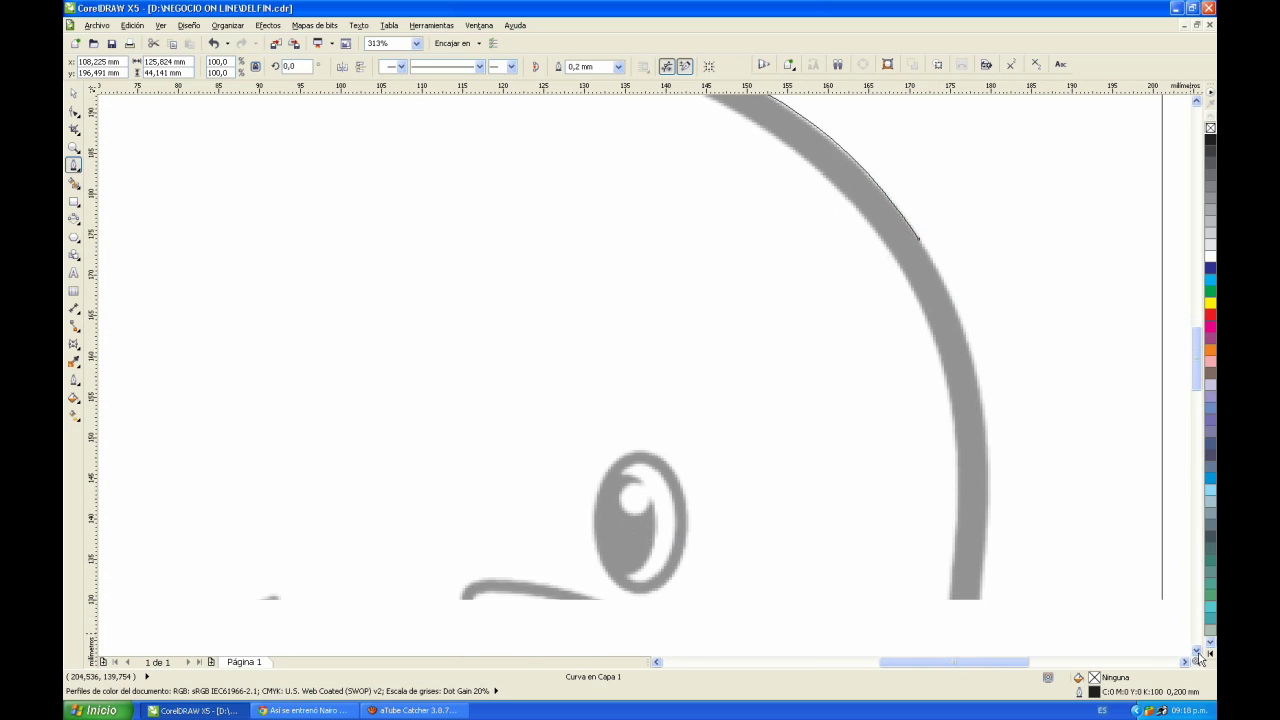
click(985, 472)
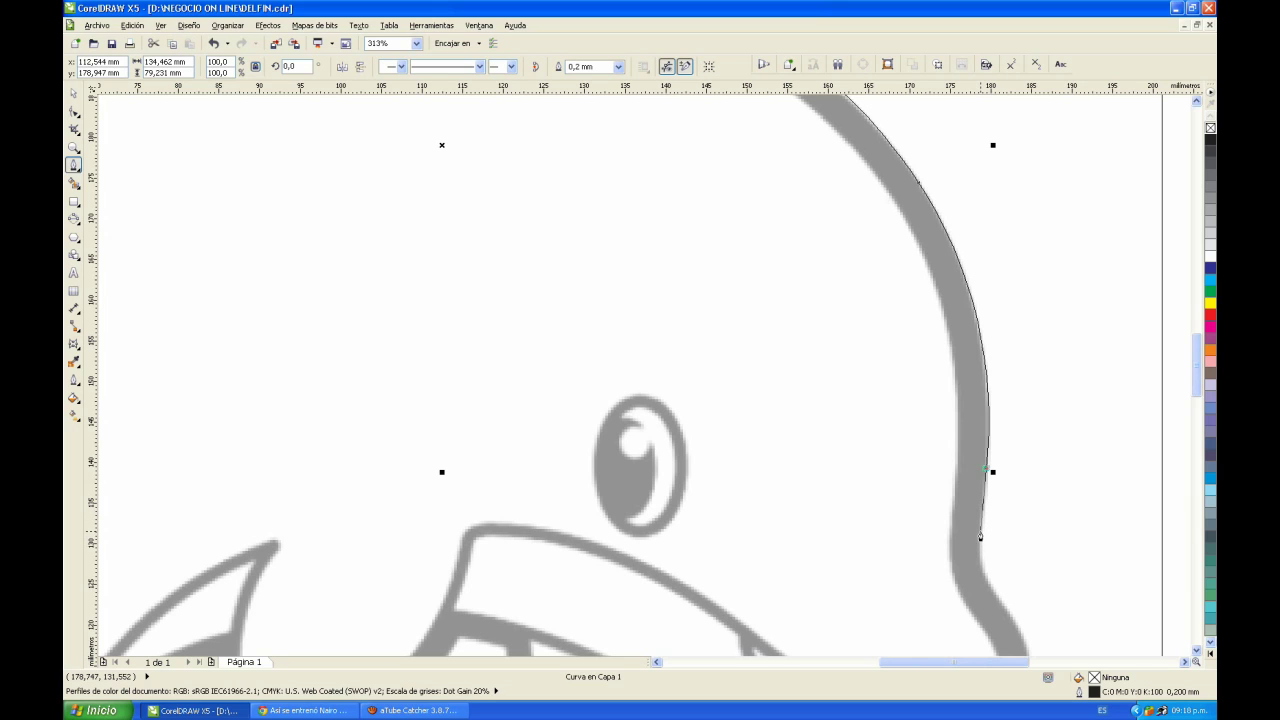
click(980, 536)
drag(994, 592, 1018, 620)
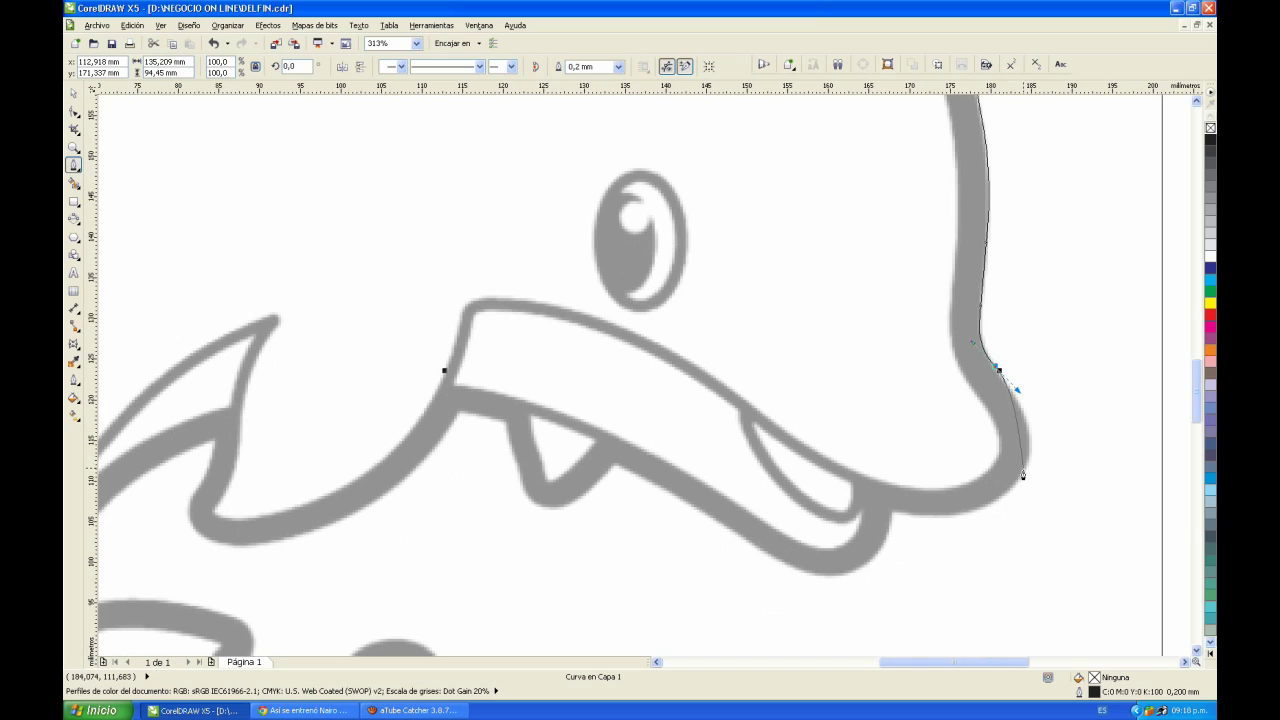
drag(1021, 480, 998, 514)
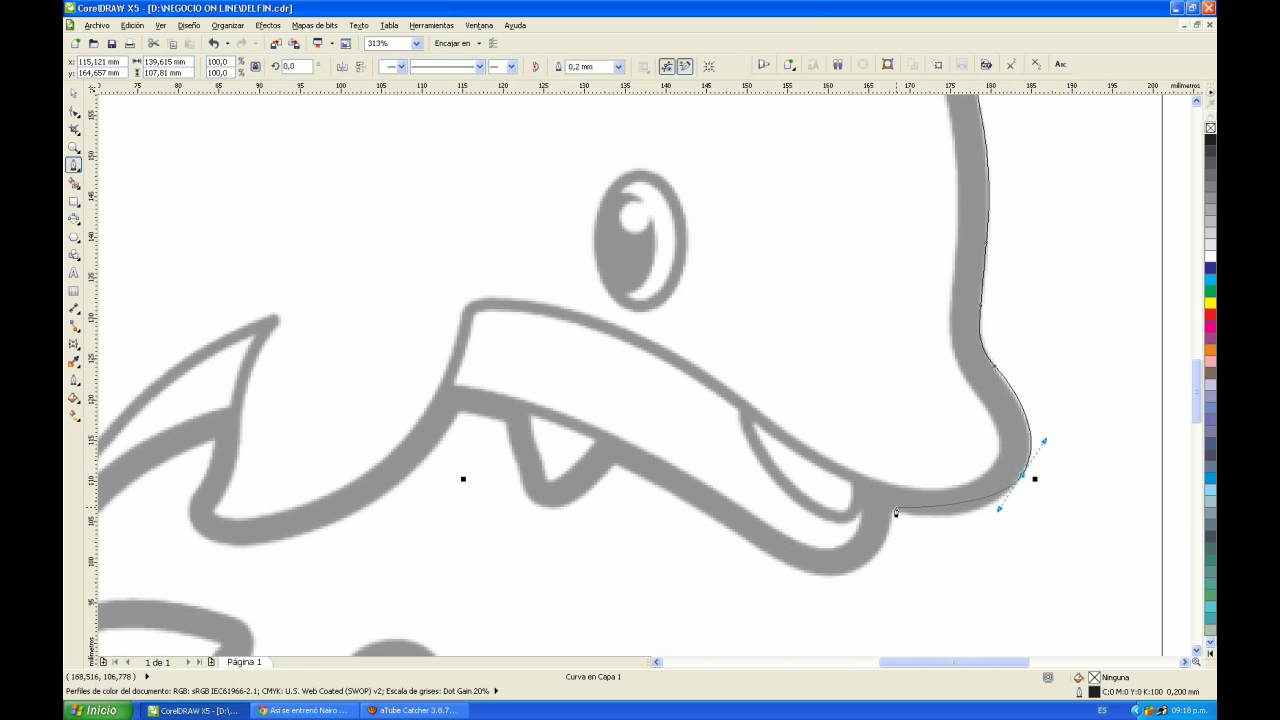
drag(891, 513, 824, 505)
- Trace around the tip of the lower jaw and along its underside to the small pointed shape beneath it
drag(893, 517, 795, 589)
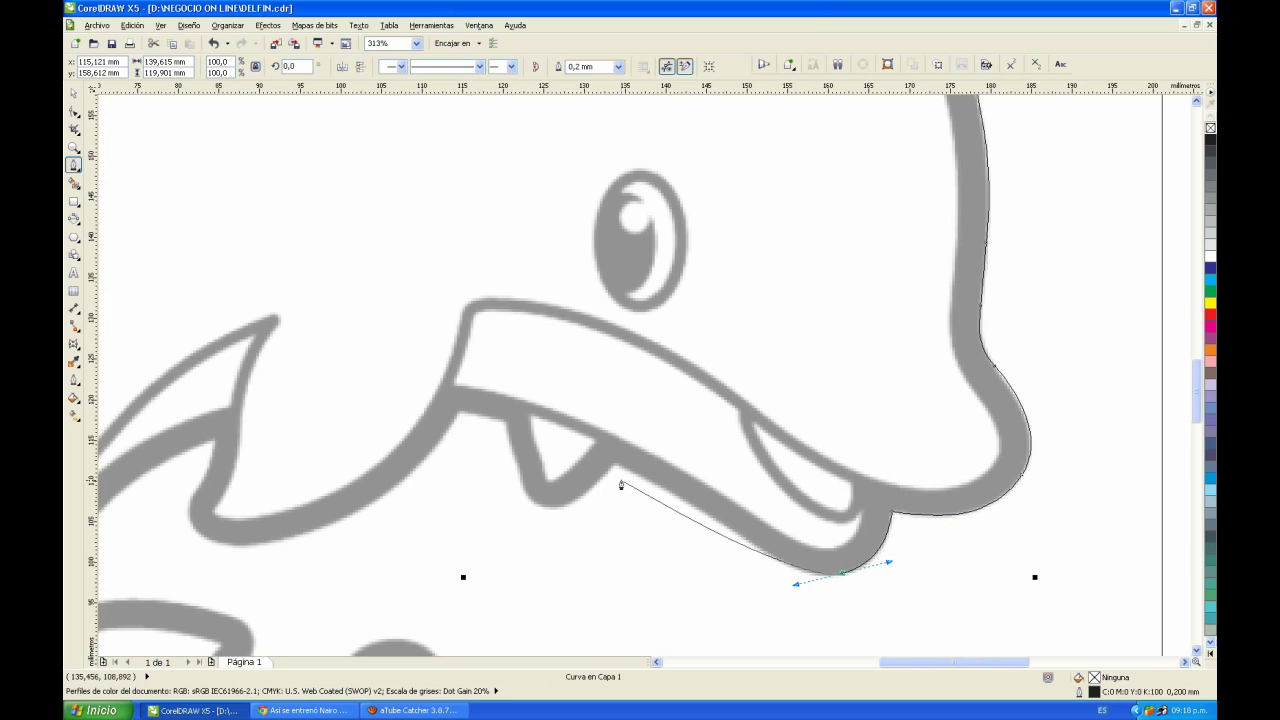
click(711, 520)
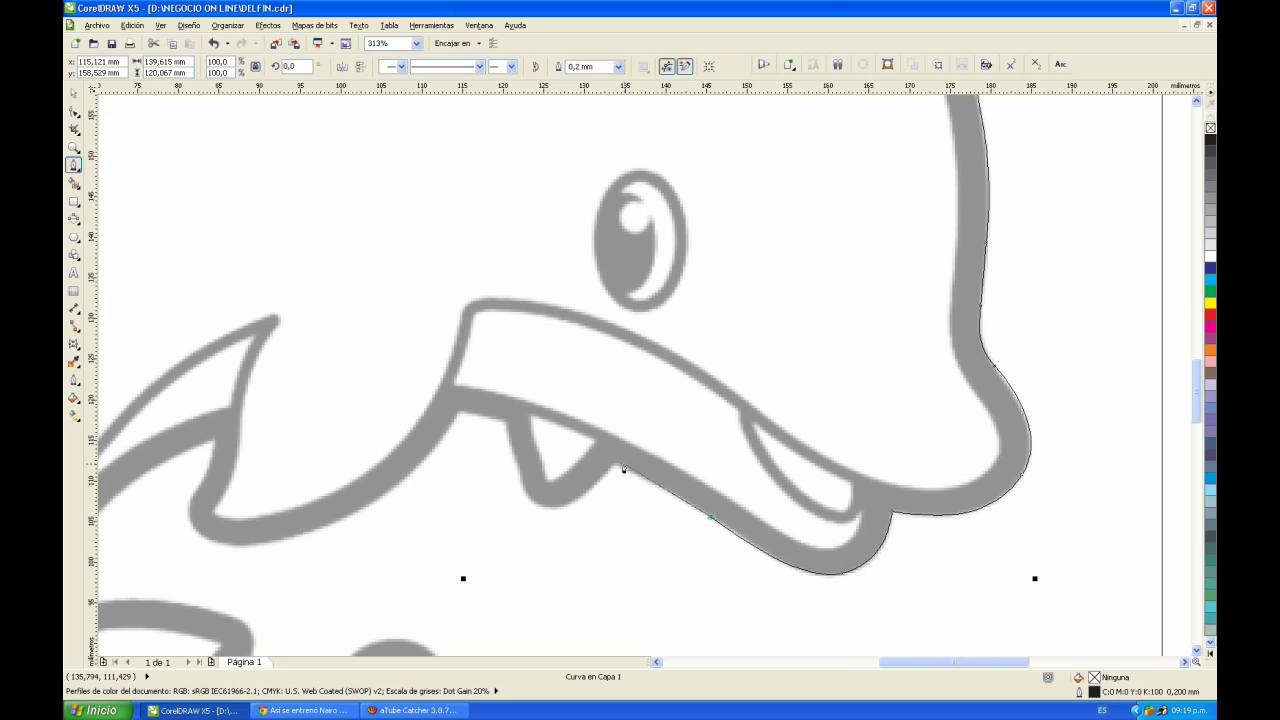
drag(615, 465, 587, 458)
click(615, 466)
- Outline the small pointed shape below the jaw and continue the curve to the front base of the flipper
drag(544, 508, 510, 496)
click(545, 511)
drag(520, 477, 517, 443)
click(510, 447)
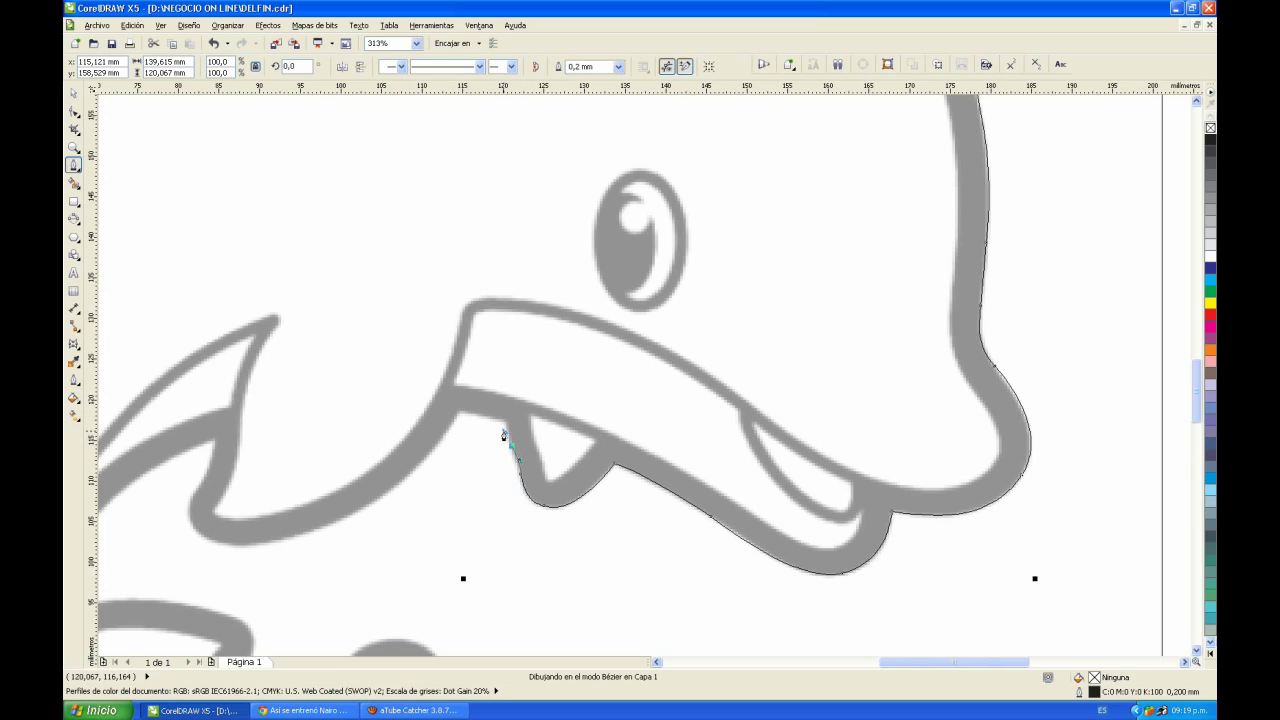
drag(511, 427, 507, 430)
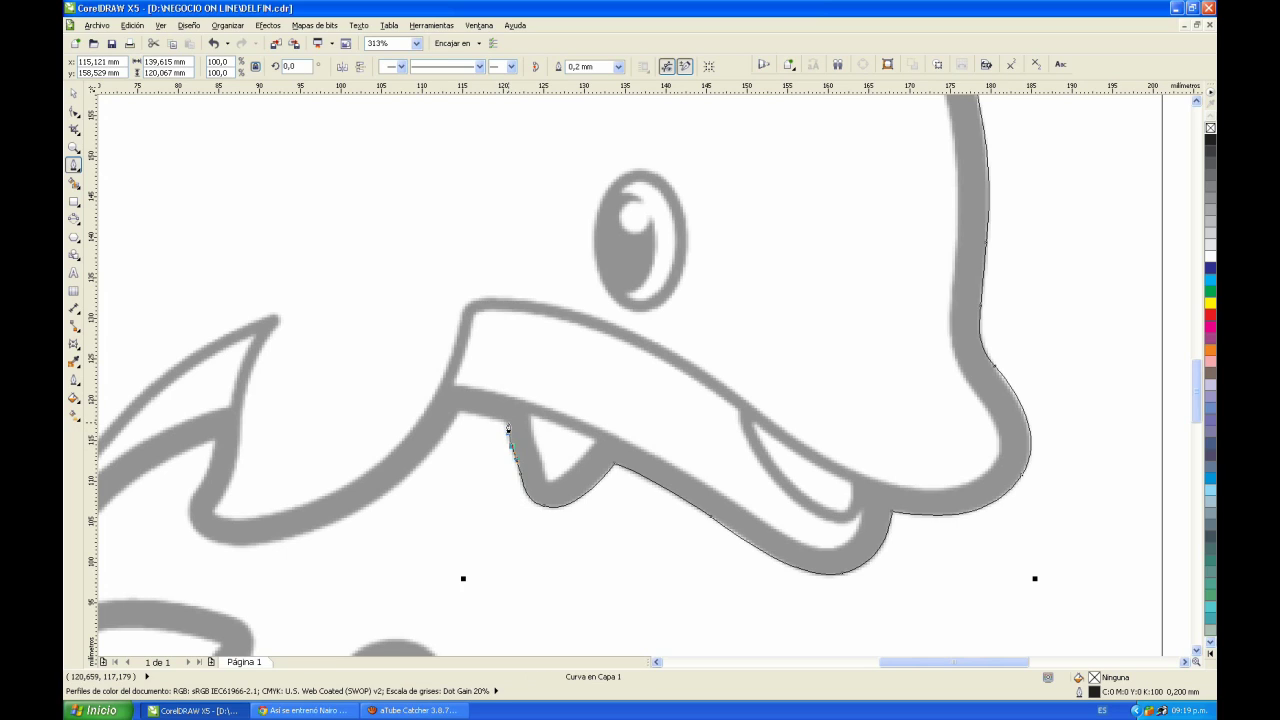
click(508, 427)
click(459, 413)
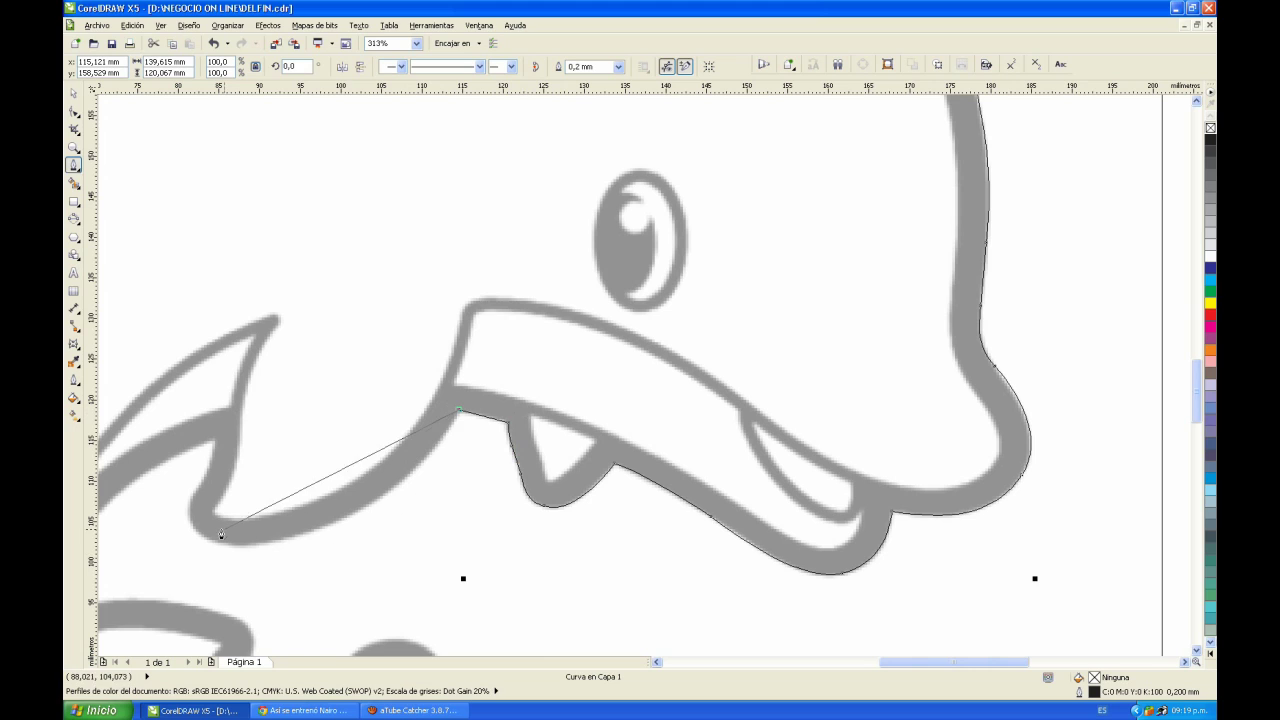
- Trace the lower edge of the flipper around its tip to the corner where it meets the belly
drag(229, 548, 153, 545)
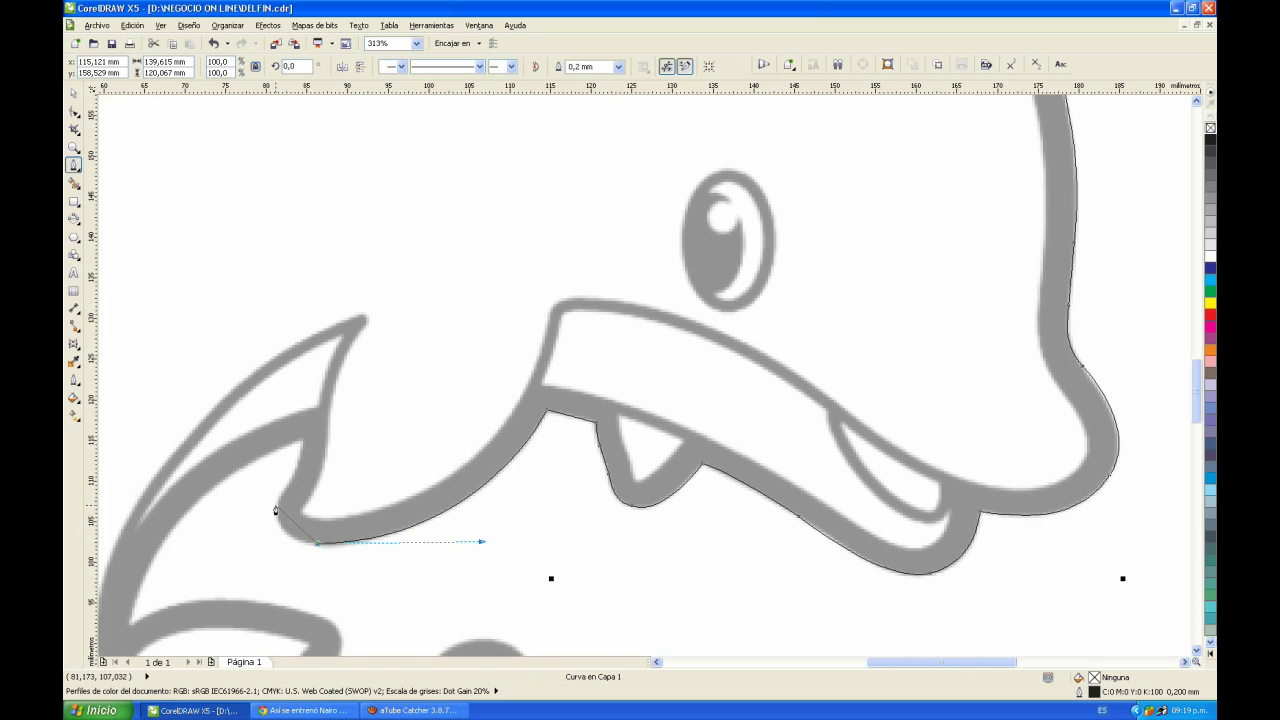
drag(278, 508, 316, 458)
click(302, 446)
drag(302, 438, 298, 429)
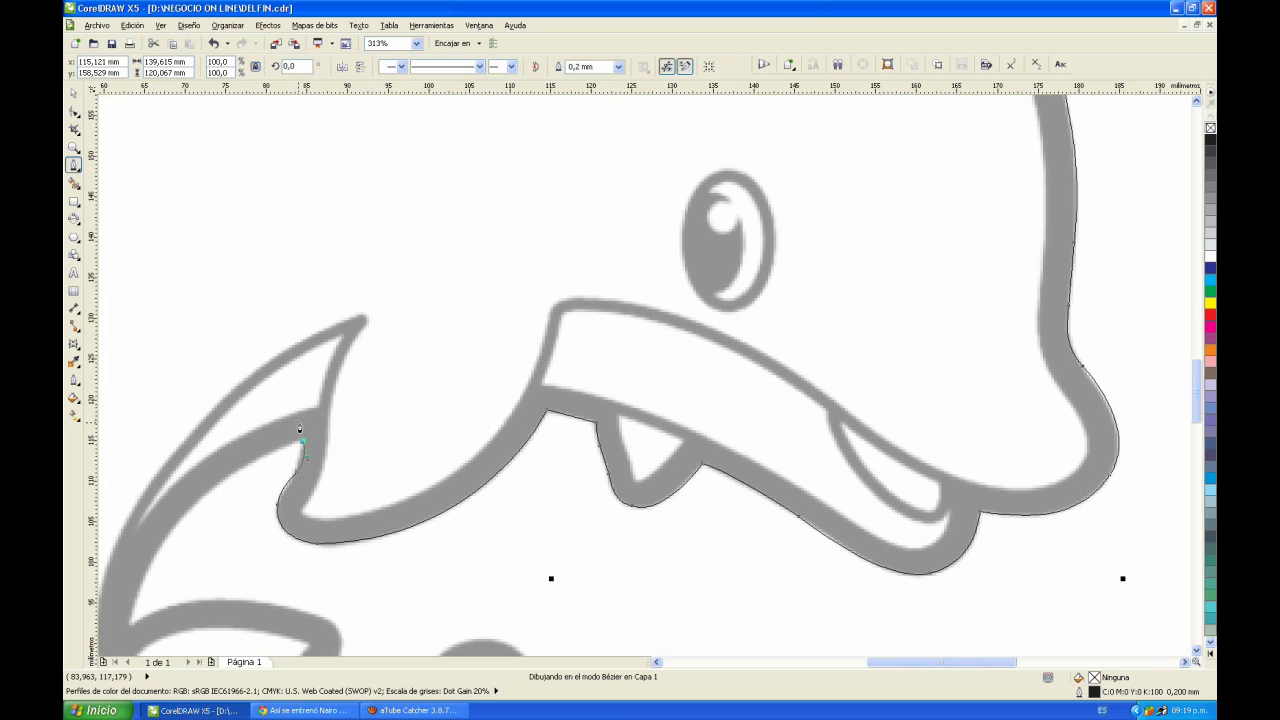
key(space)
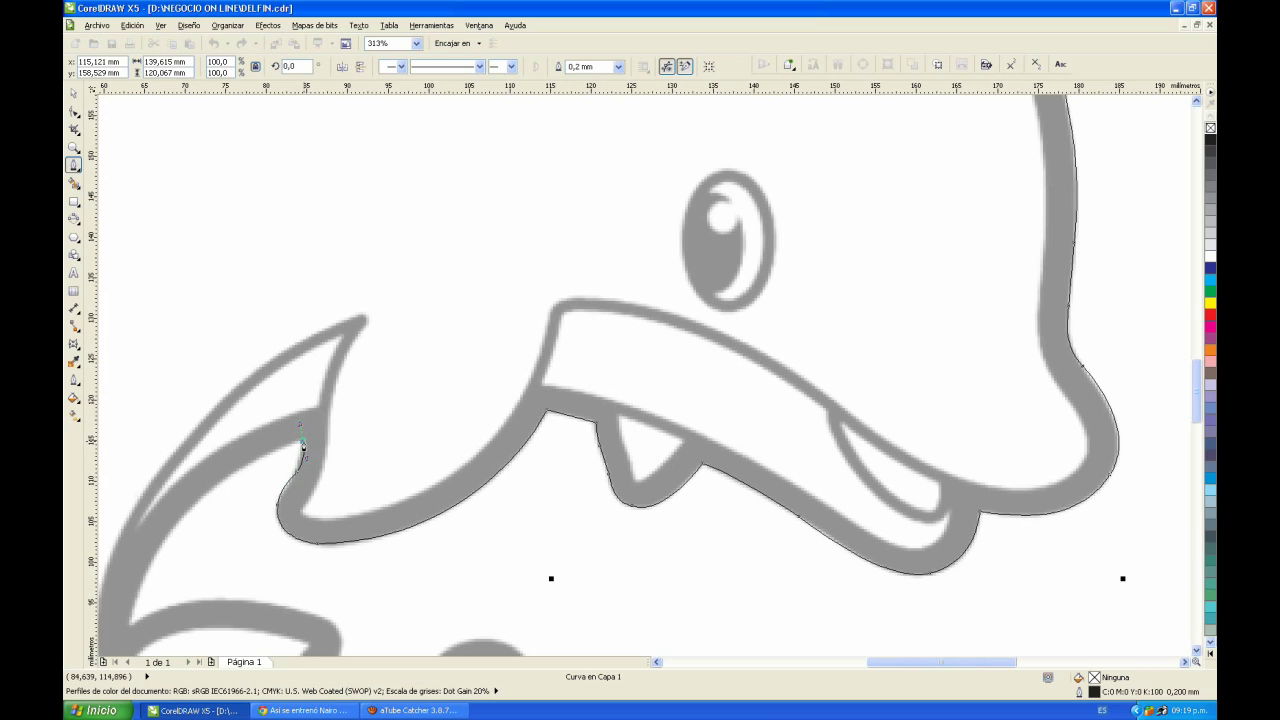
click(303, 442)
- Trace the belly edge down to the tail and around the outer edge of the tail fluke to its lower inner corner
drag(129, 631, 218, 600)
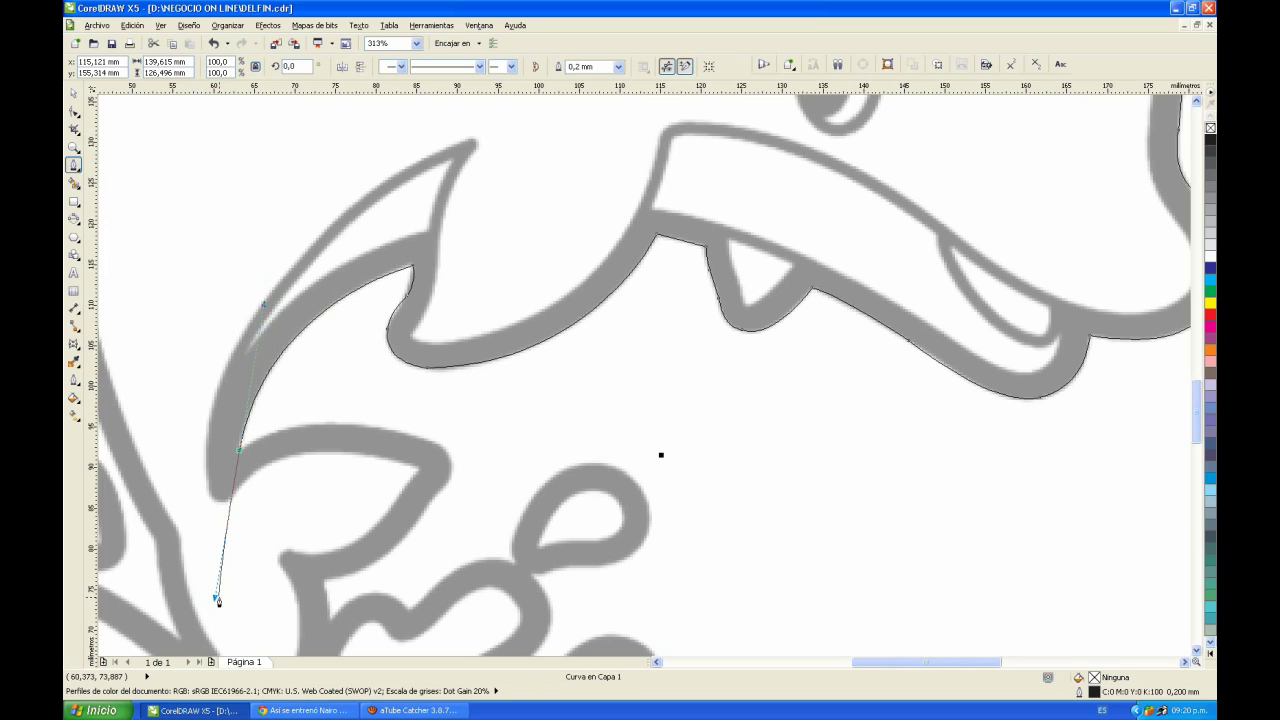
click(240, 453)
drag(425, 442, 558, 476)
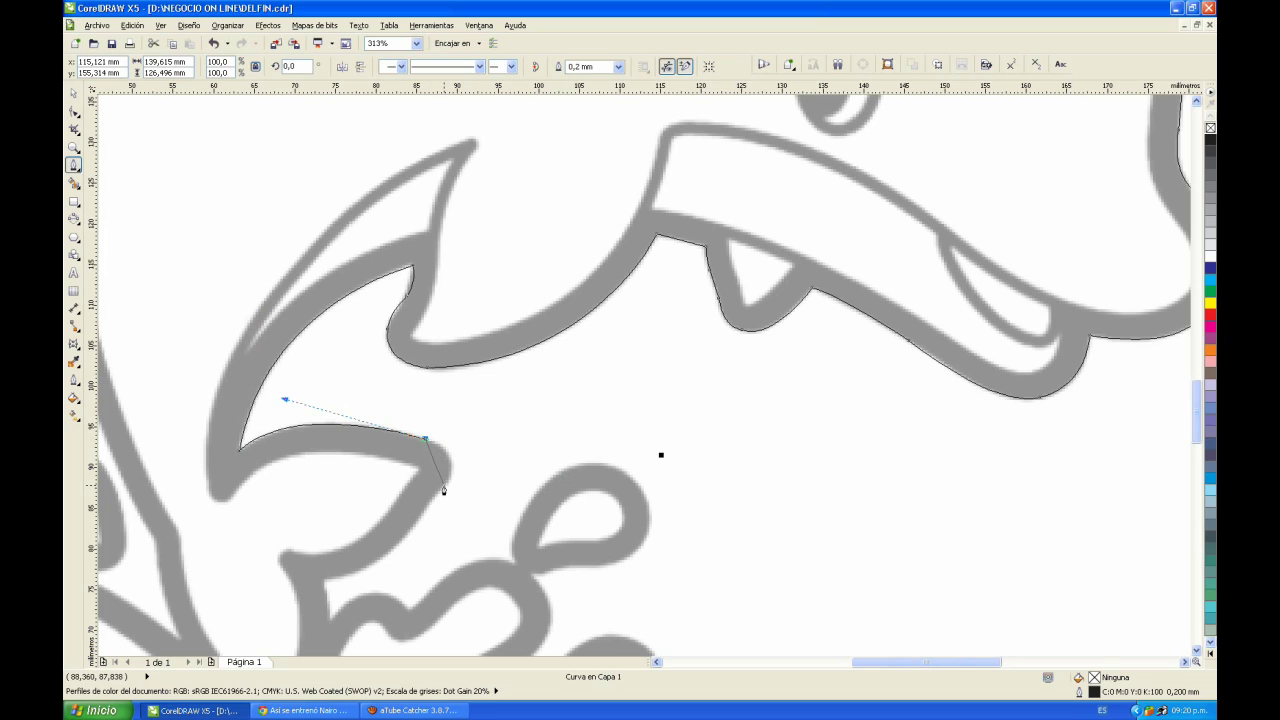
drag(444, 488, 411, 543)
click(324, 582)
drag(324, 584, 296, 585)
- Continue the curve down the tail stem and along the upper edge of the neighbouring water splash to the upper droplet
click(1197, 650)
scroll(1197, 650, down, 4)
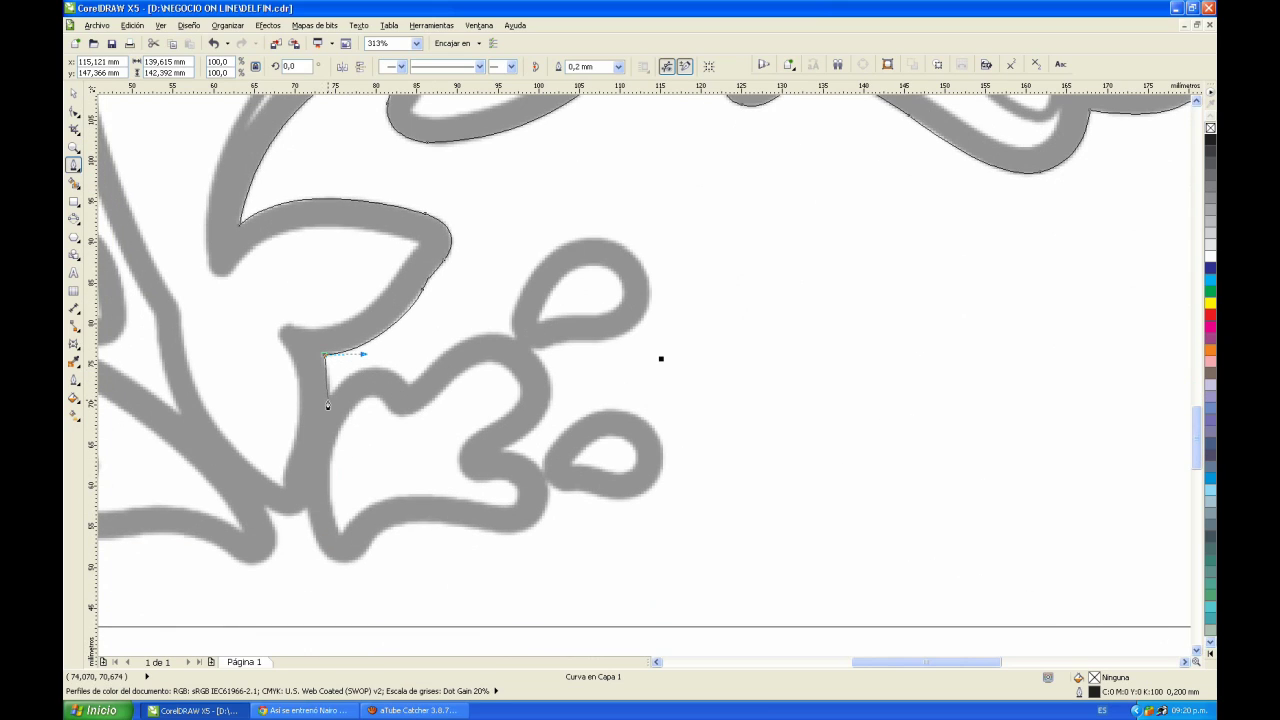
mouse_move(329, 397)
mouse_down()
mouse_move(327, 421)
mouse_move(330, 408)
mouse_up()
drag(374, 369, 400, 370)
click(409, 383)
drag(417, 380, 432, 370)
drag(516, 340, 568, 363)
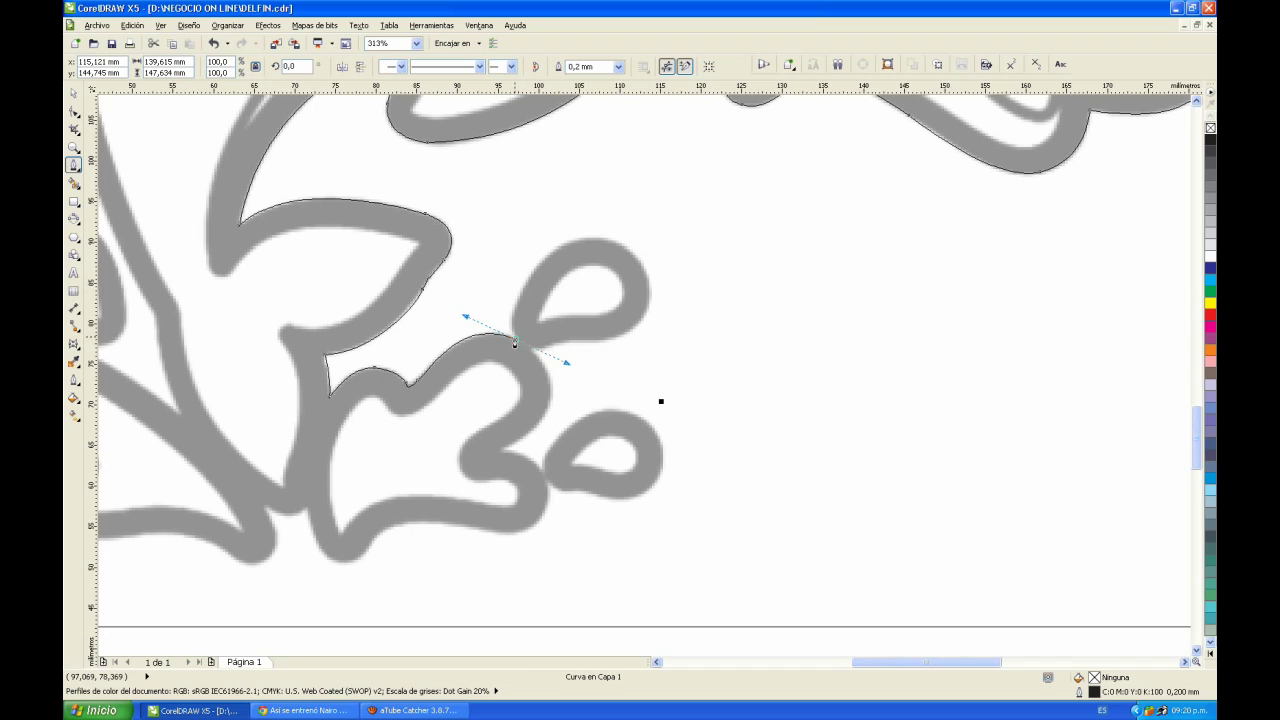
- Trace the outer edge of the upper water droplet back to the splash, undoing the misplaced point
click(517, 343)
drag(530, 278, 557, 240)
drag(632, 250, 672, 279)
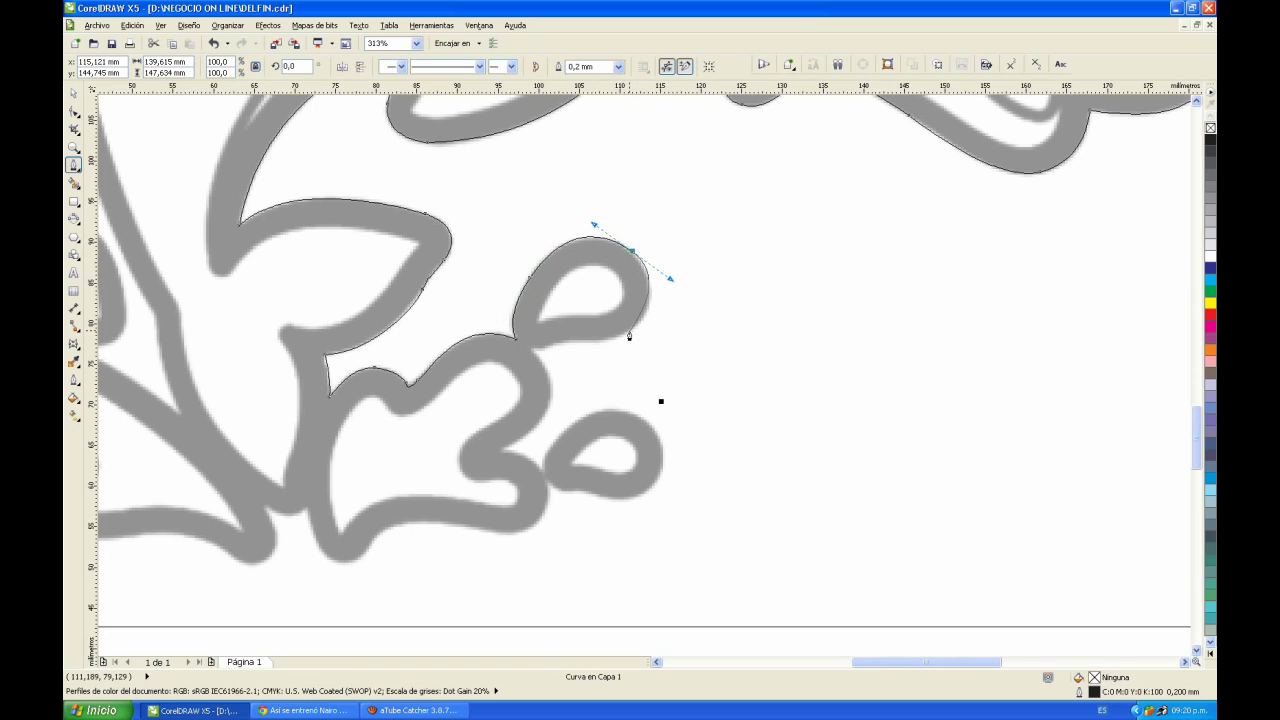
drag(629, 335, 515, 349)
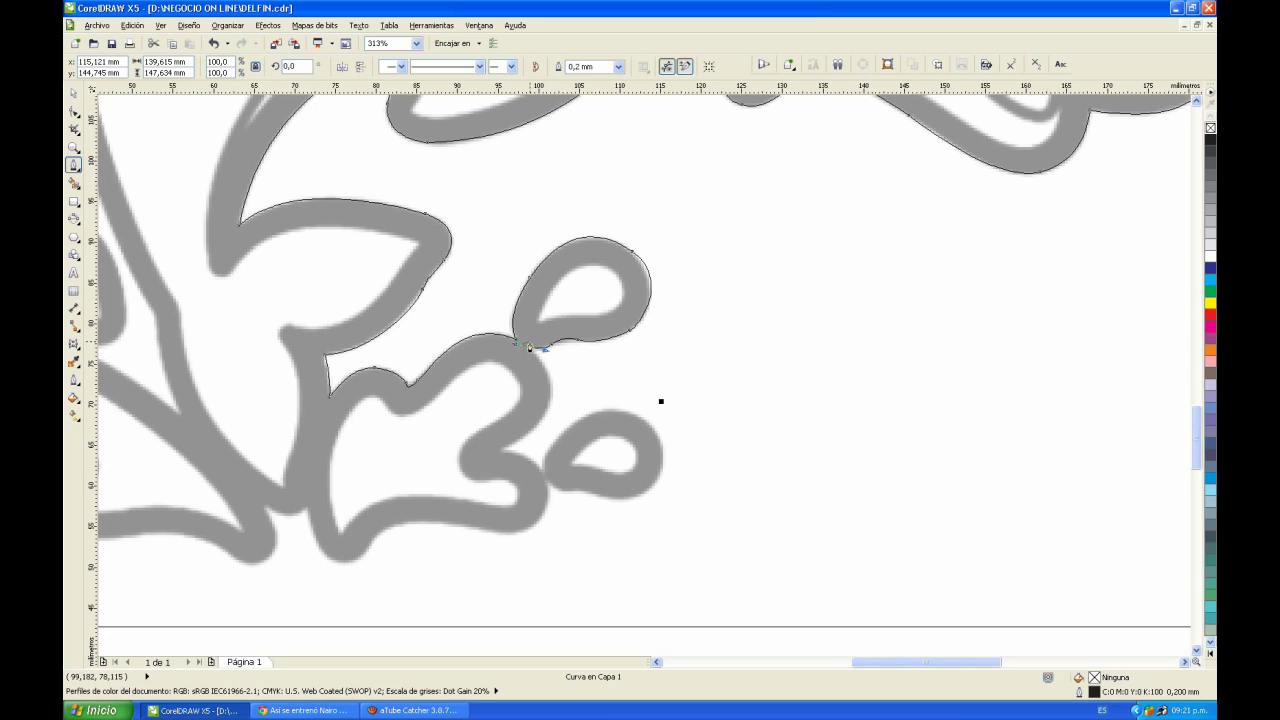
click(533, 350)
key(ctrl+z)
- Trace the outer side and lower edge of the water splash back to the base of the tail
drag(545, 411, 532, 448)
click(492, 456)
drag(538, 472, 320, 566)
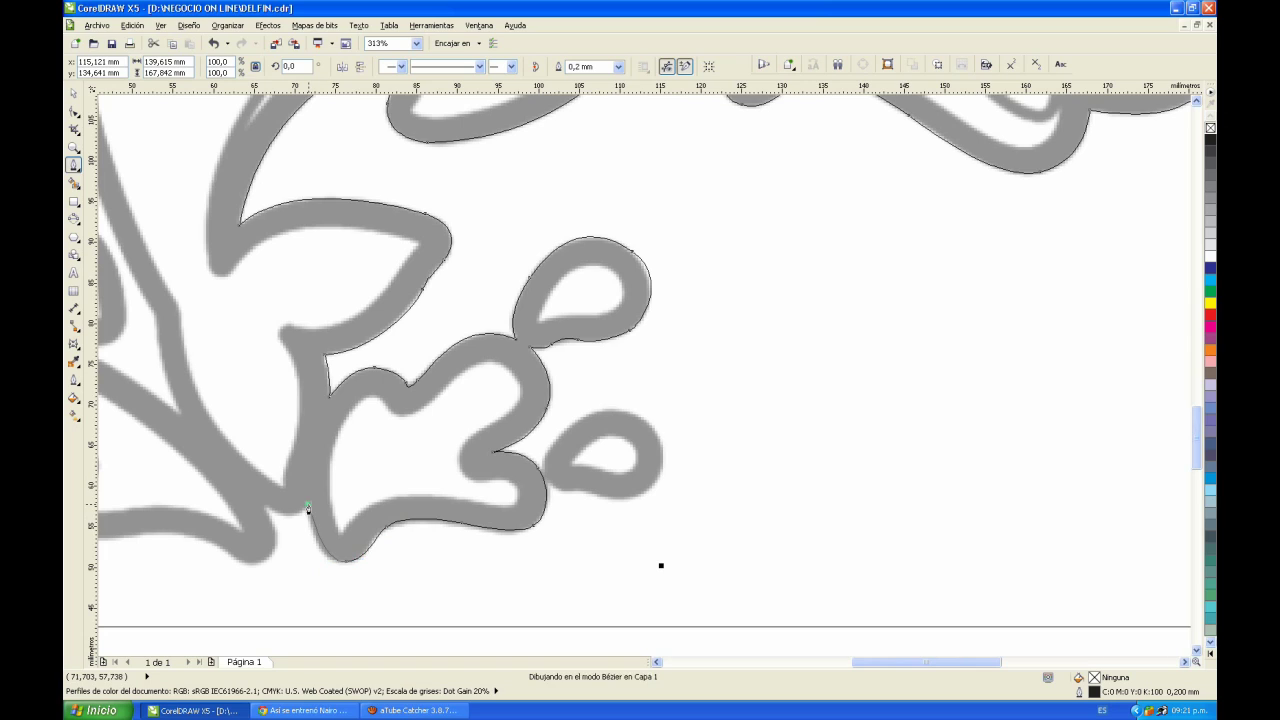
- Trace the short gap at the tail base and continue around the lower tip of the opposite water splash
drag(309, 506, 308, 478)
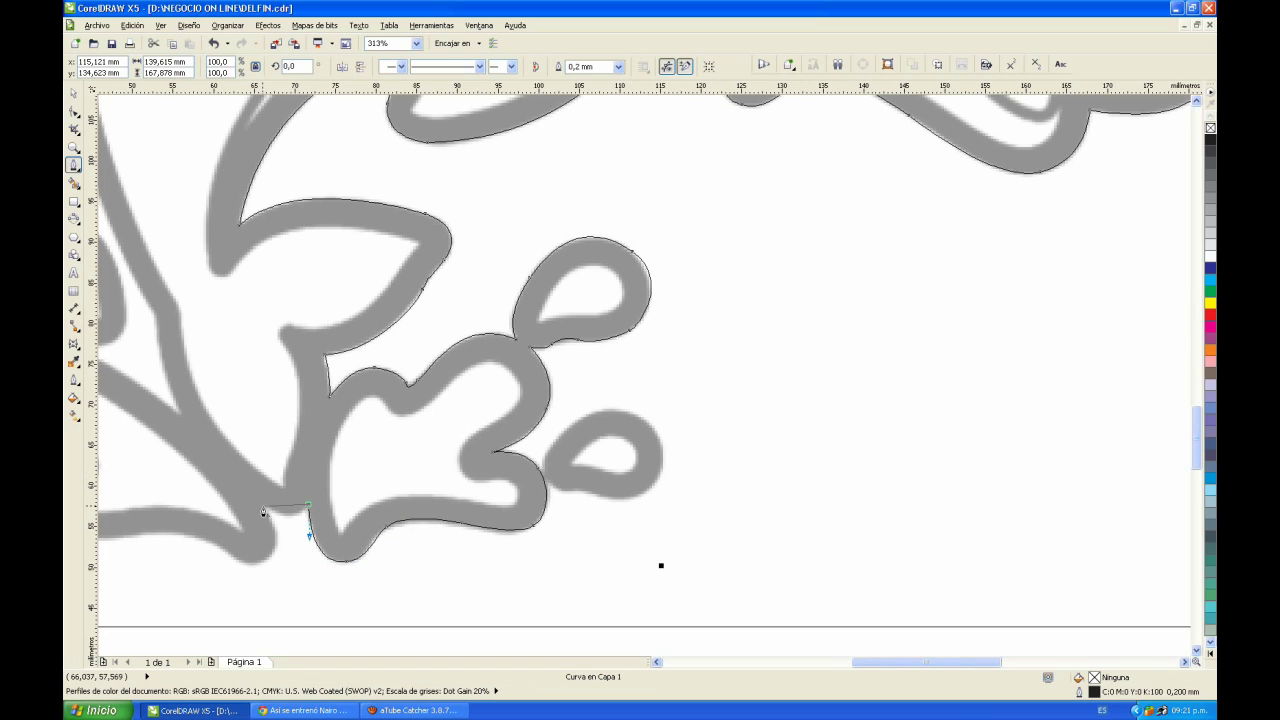
drag(261, 503, 233, 487)
click(270, 560)
drag(270, 560, 255, 577)
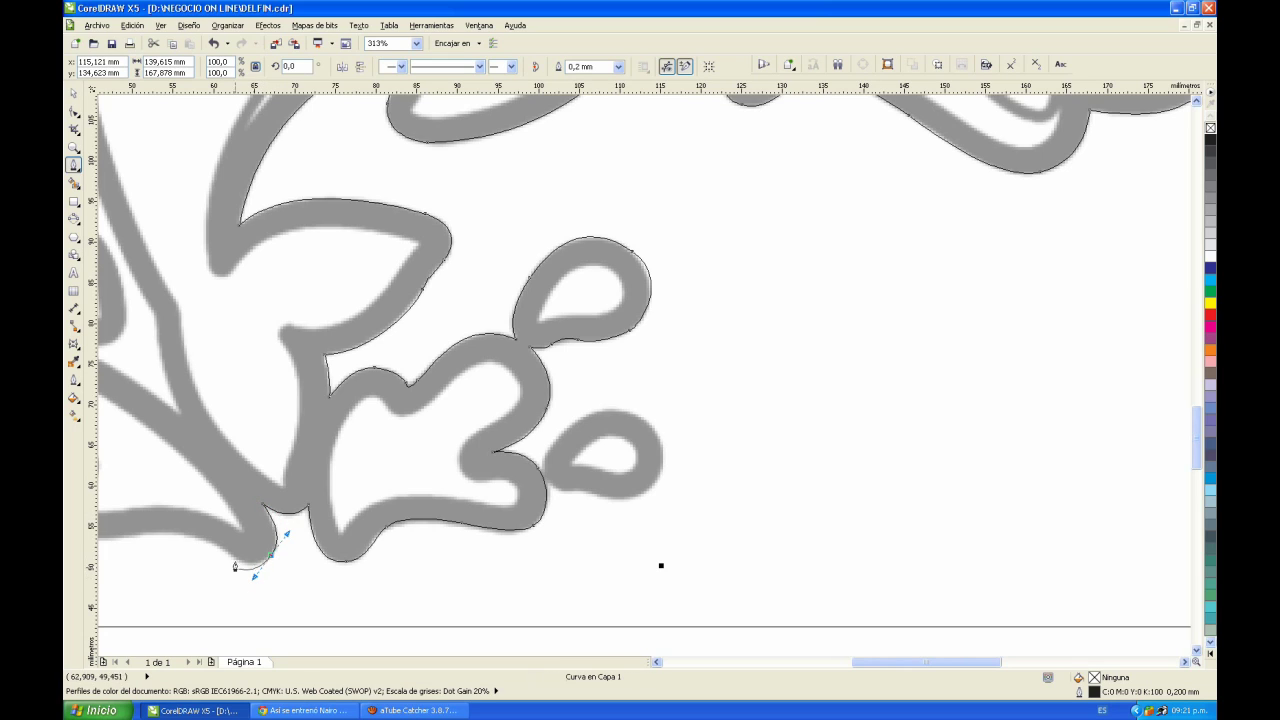
click(219, 548)
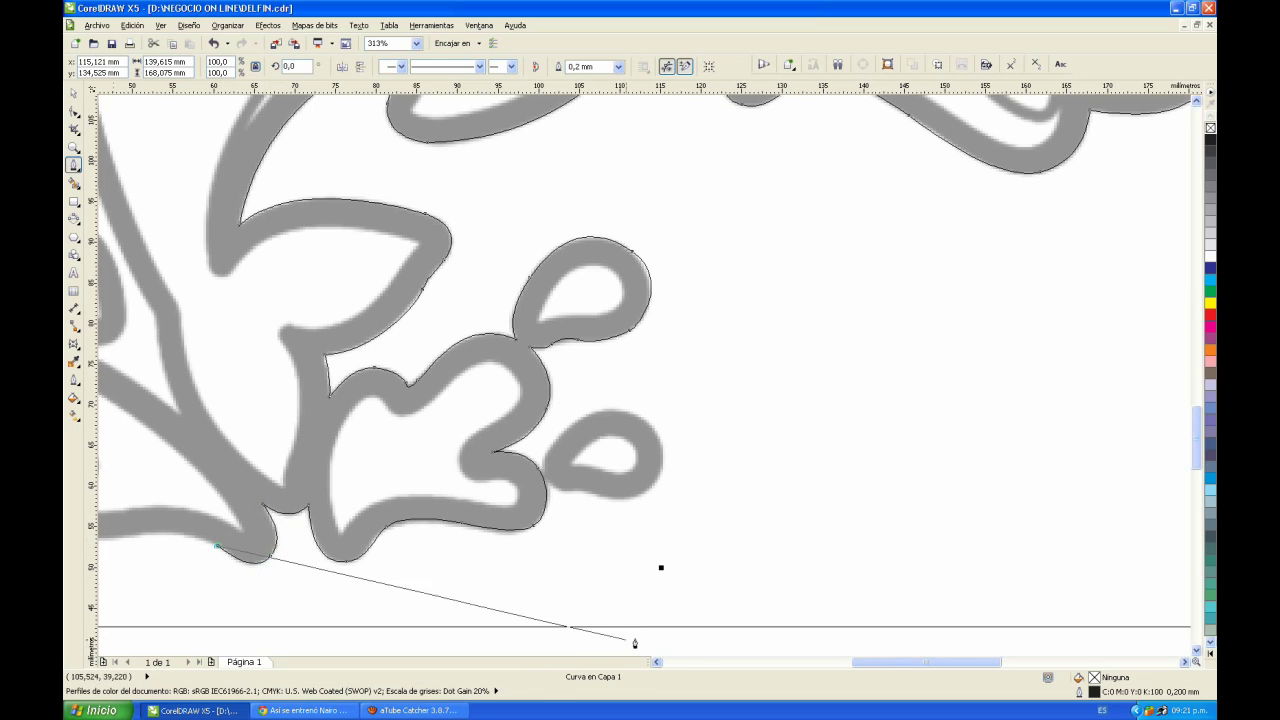
- Continue the curve along the splash's lower edge and around its small lower lobe to the notch
click(657, 662)
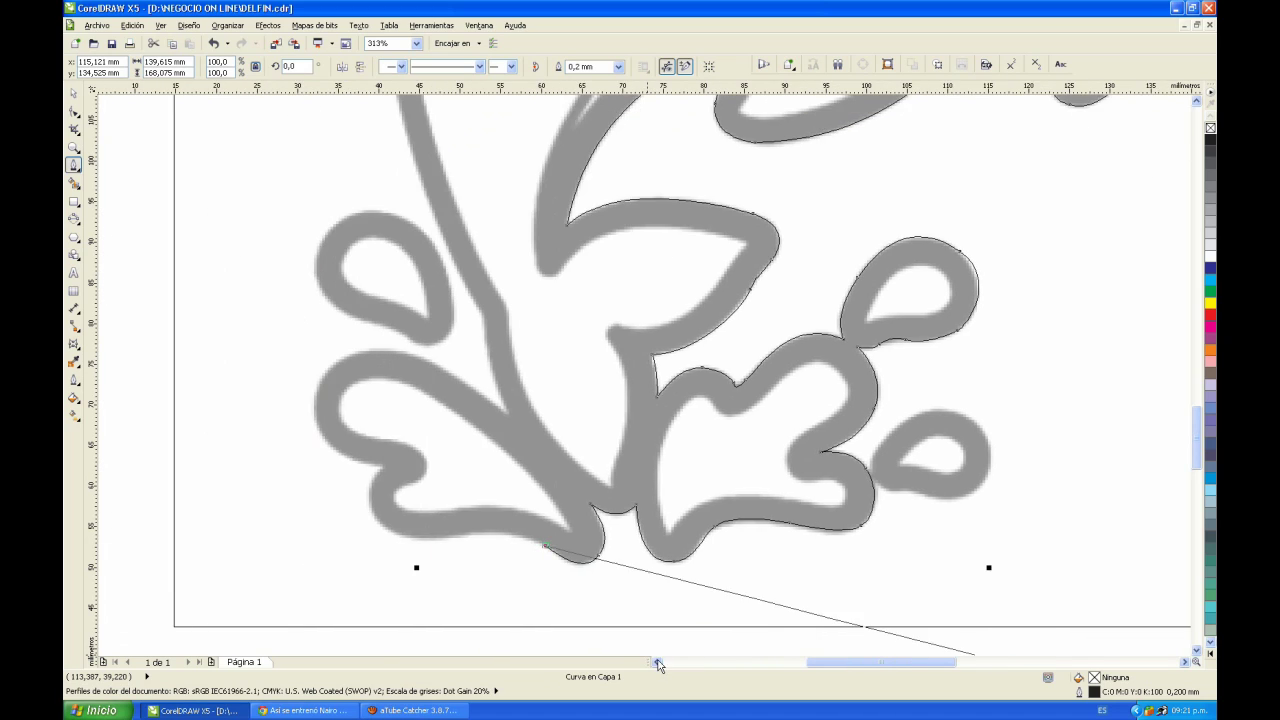
drag(576, 538, 530, 545)
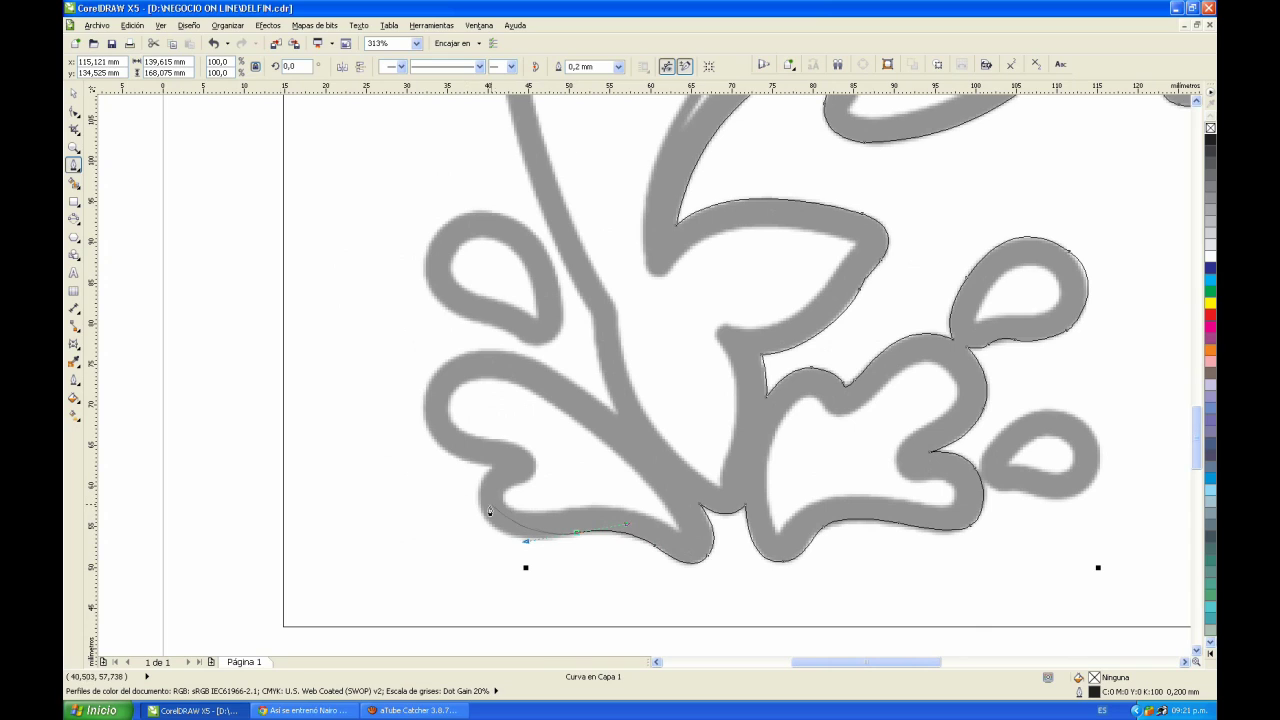
drag(479, 506, 475, 485)
click(492, 471)
click(490, 467)
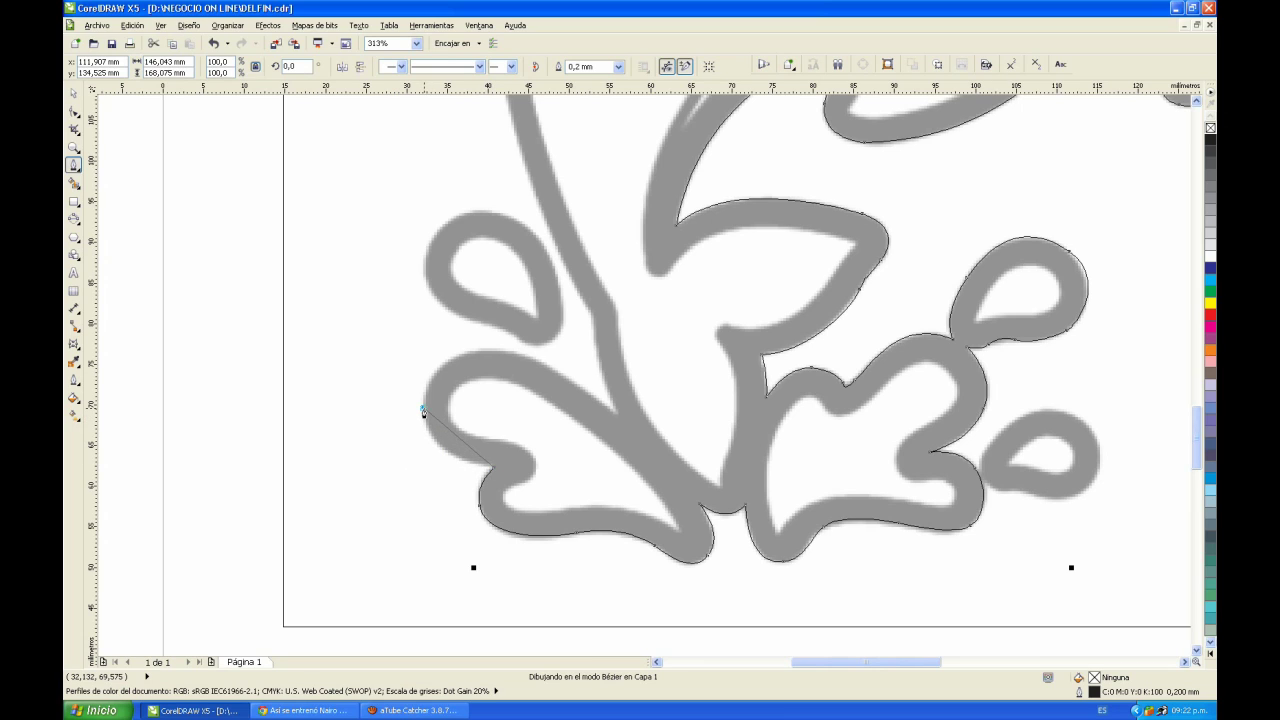
- Trace around the splash's large outer lobe and along its upper edge to the junction with the tail stem
drag(423, 410, 422, 350)
drag(507, 357, 533, 361)
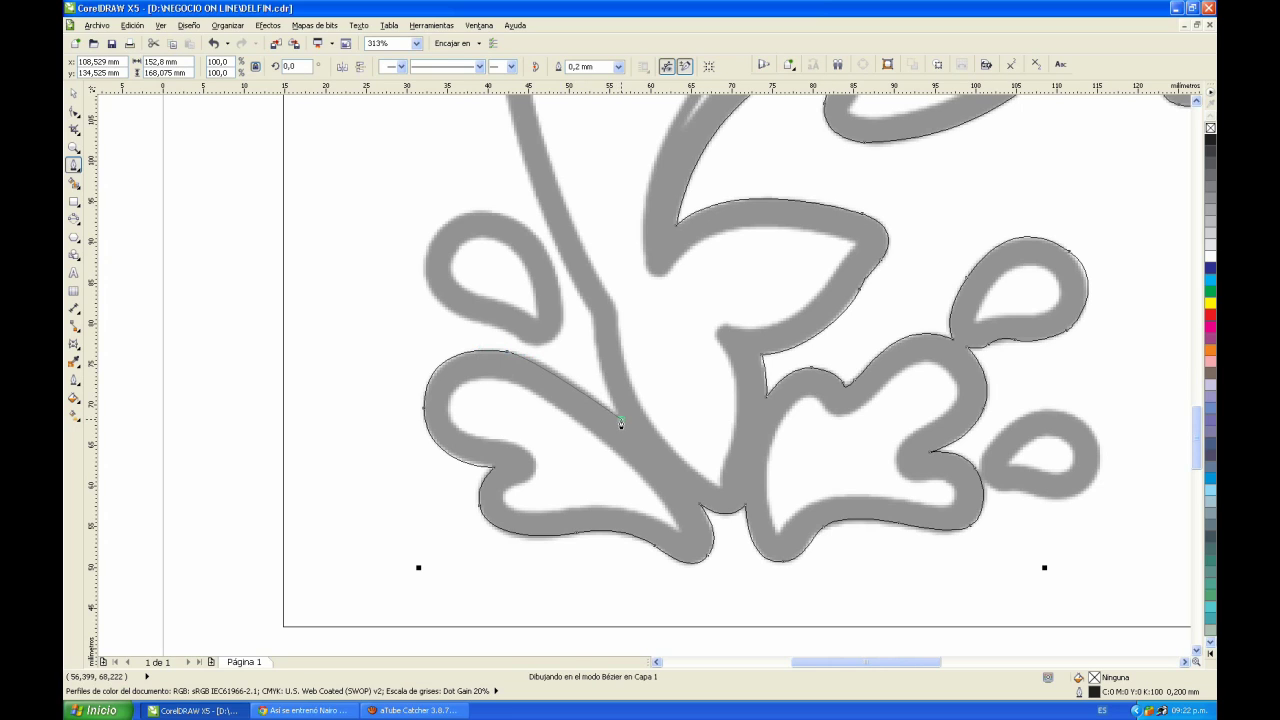
drag(620, 420, 645, 451)
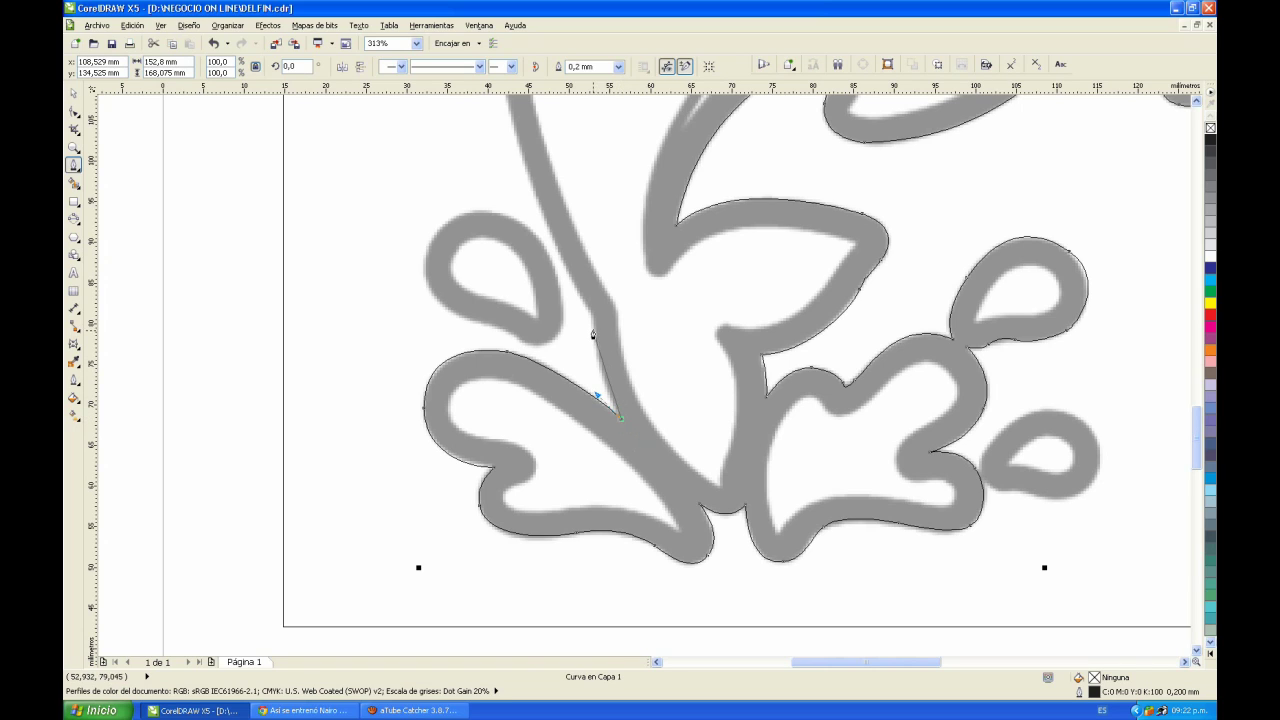
- Trace the outer edge of the dolphin's back from the tail stem up to the bend at the dorsal fin's base
drag(592, 336, 566, 271)
drag(519, 155, 509, 120)
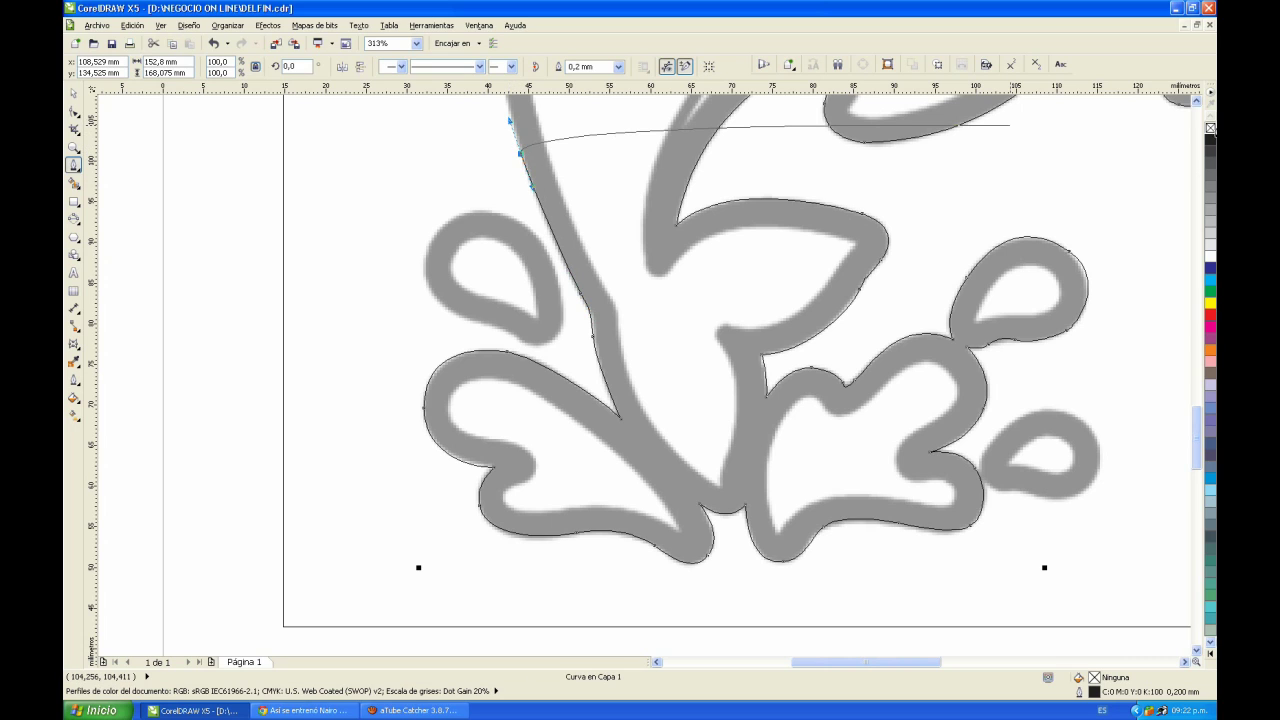
click(1198, 102)
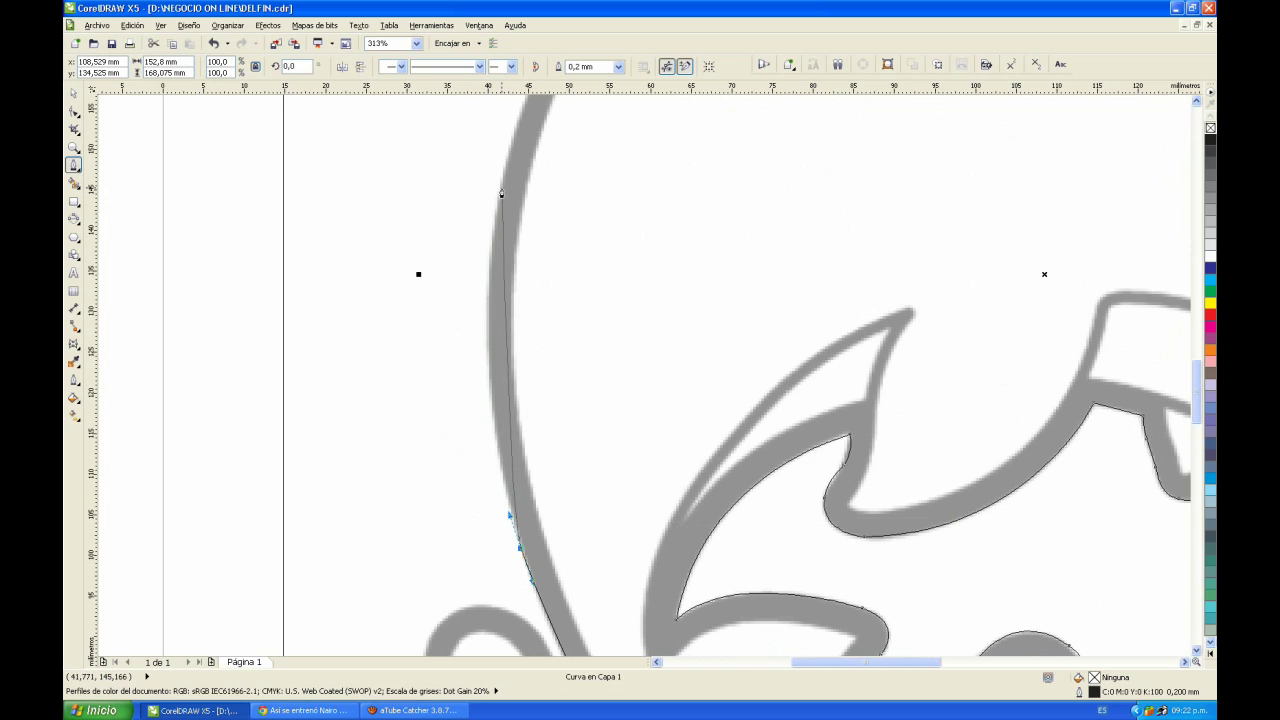
mouse_move(500, 192)
mouse_down()
mouse_move(528, 98)
mouse_move(520, 166)
mouse_move(534, 109)
mouse_move(523, 109)
mouse_move(527, 166)
mouse_move(543, 146)
mouse_move(538, 159)
mouse_up()
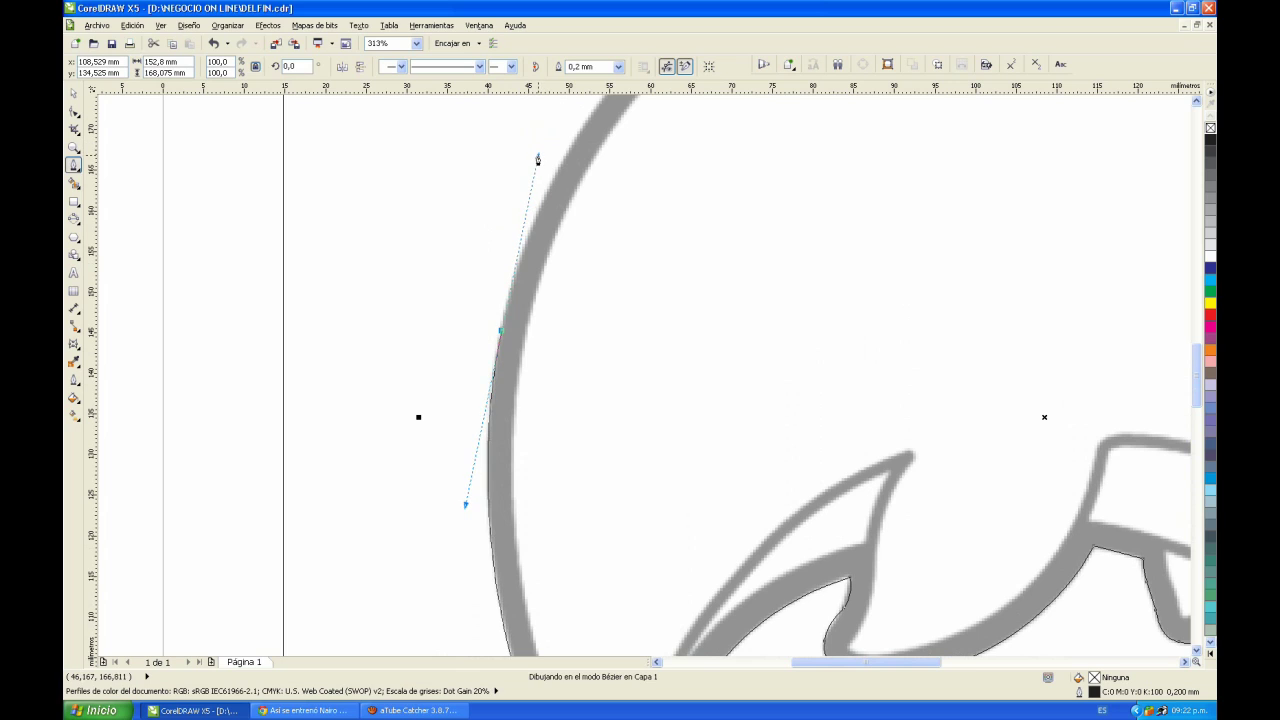
scroll(1195, 98, up, 3)
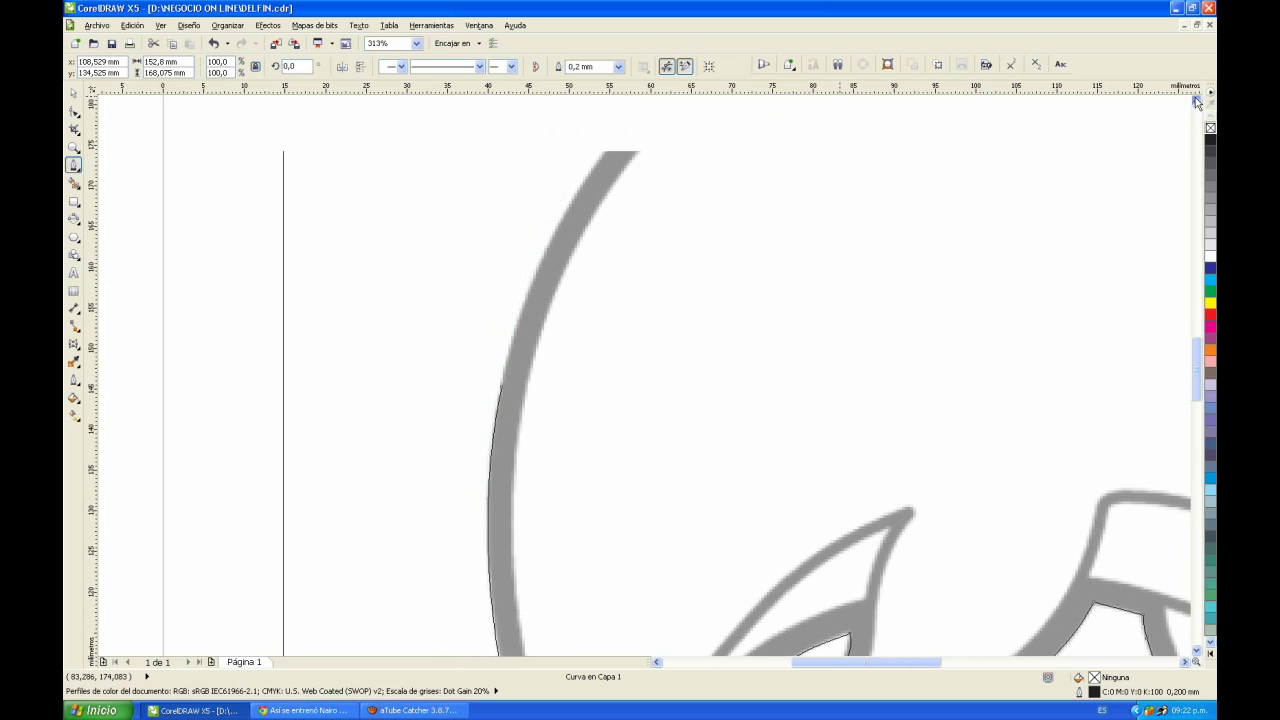
scroll(1195, 97, up, 1)
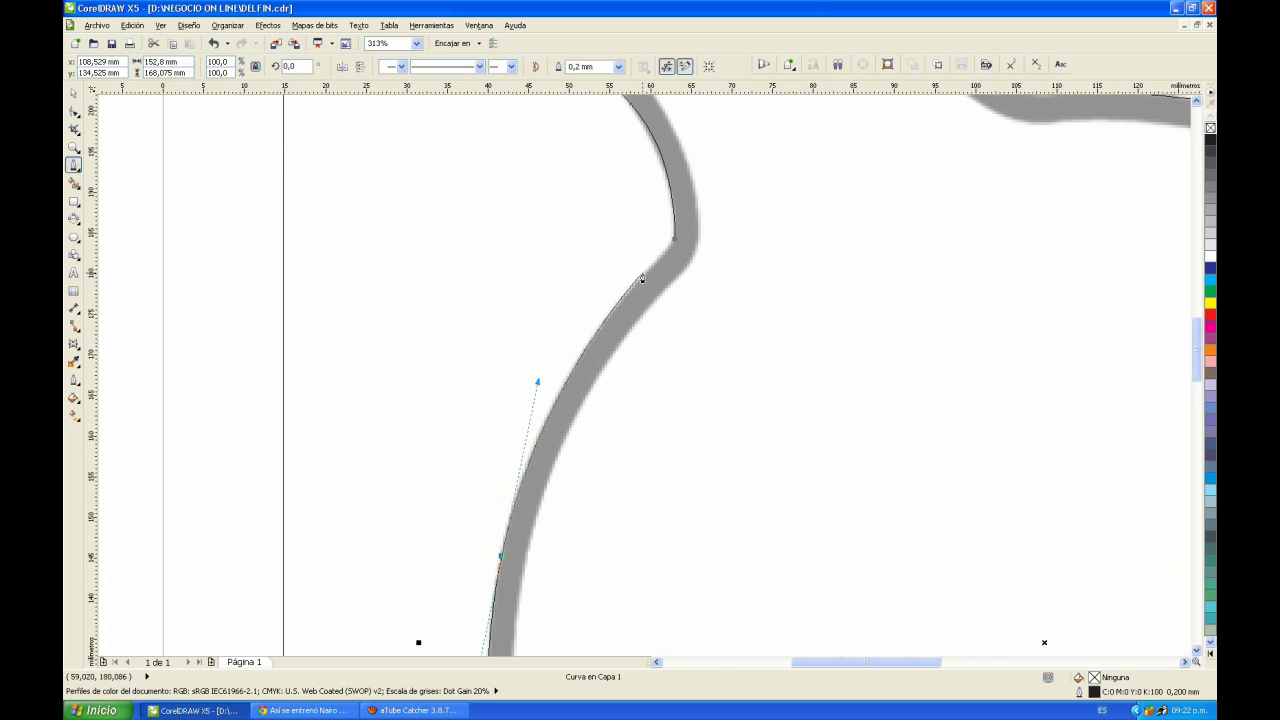
drag(662, 259, 688, 238)
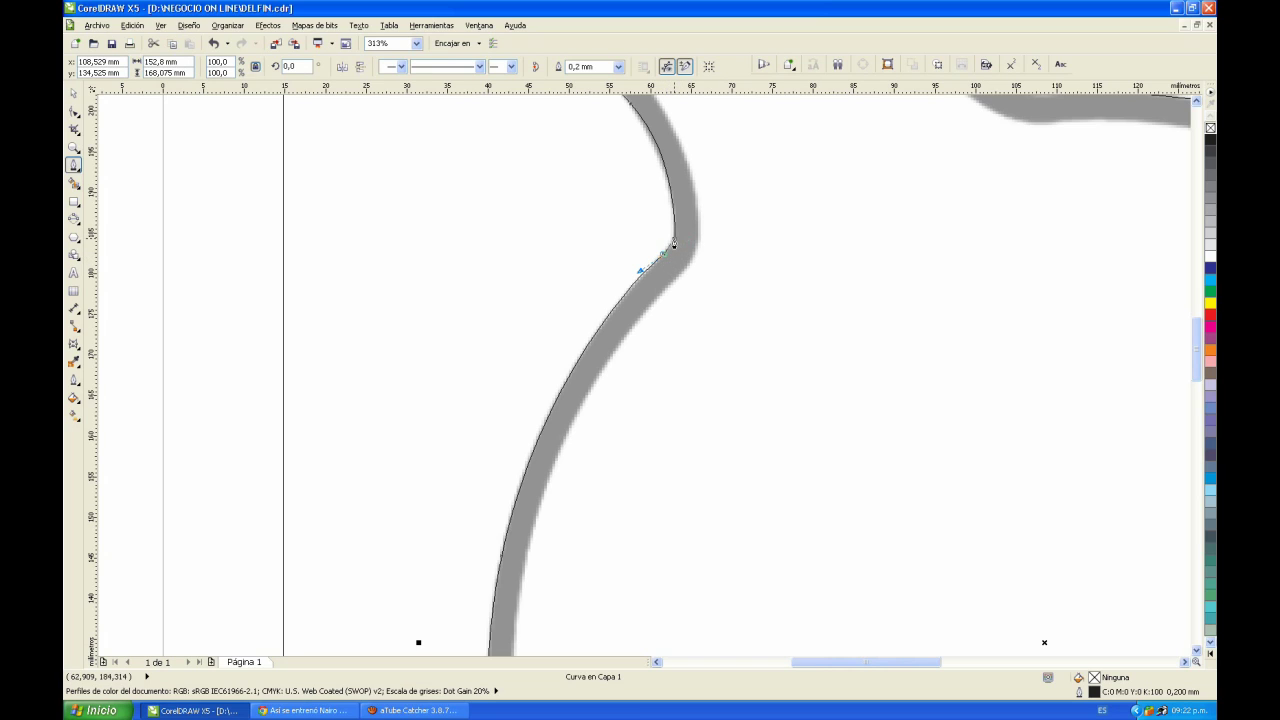
- Close the outer outline at its starting node by the dorsal fin and deselect the finished curve
drag(674, 243, 679, 251)
key(space)
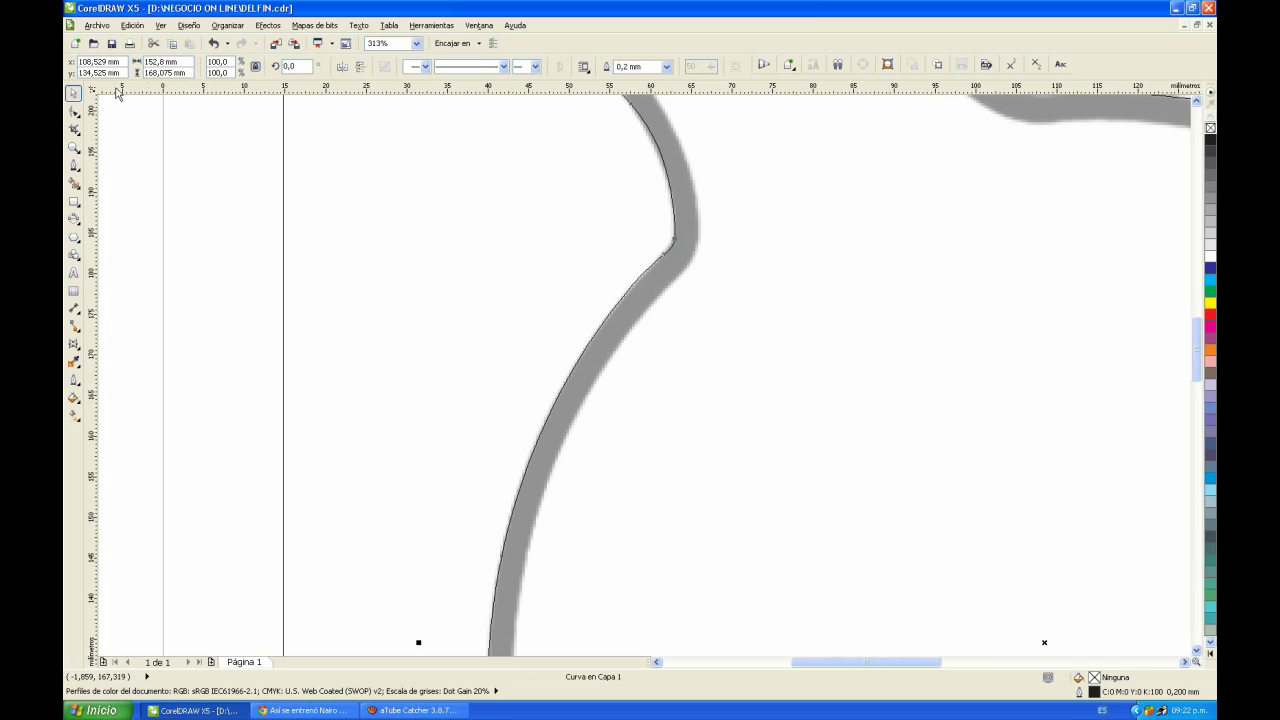
key(F3)
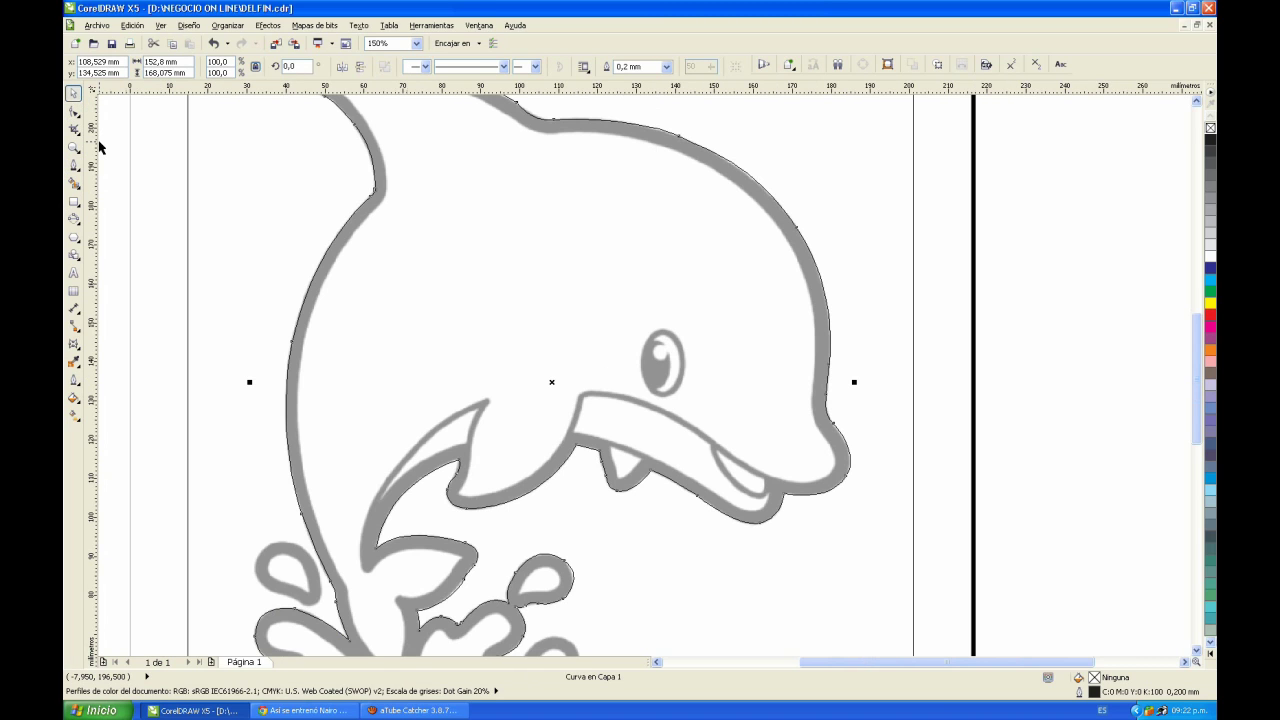
key(shift+F2)
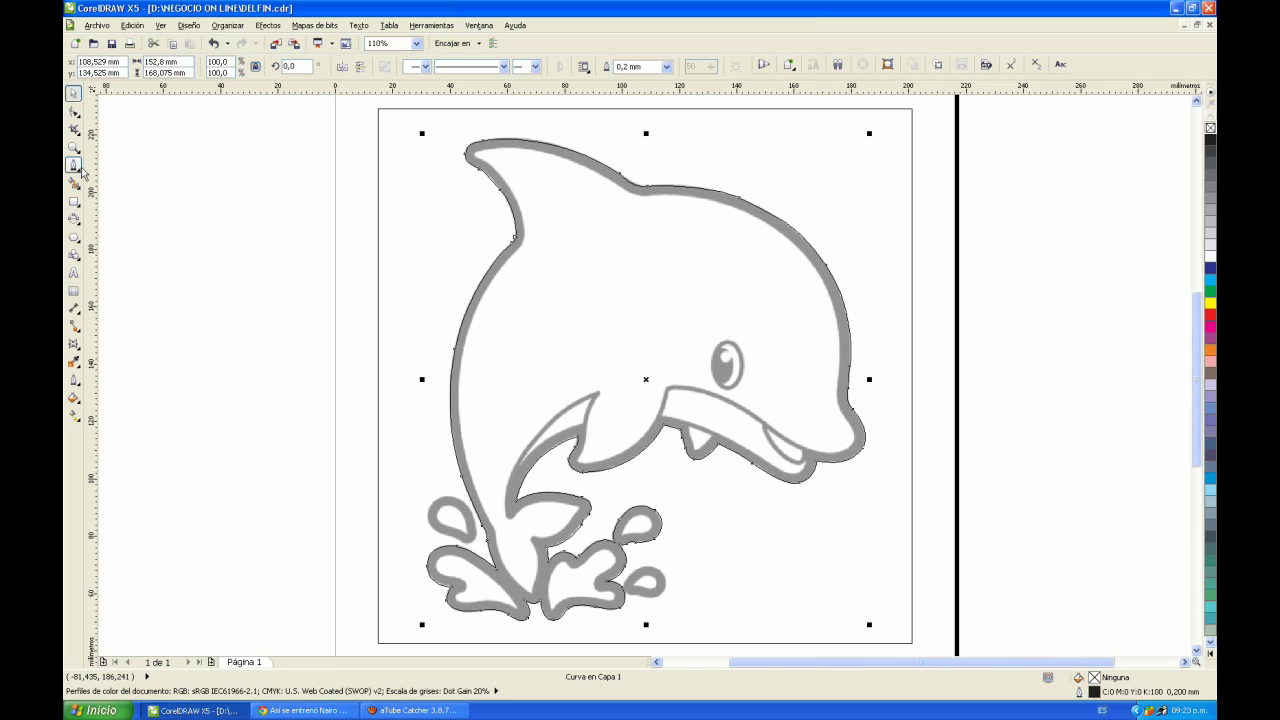
click(1014, 300)
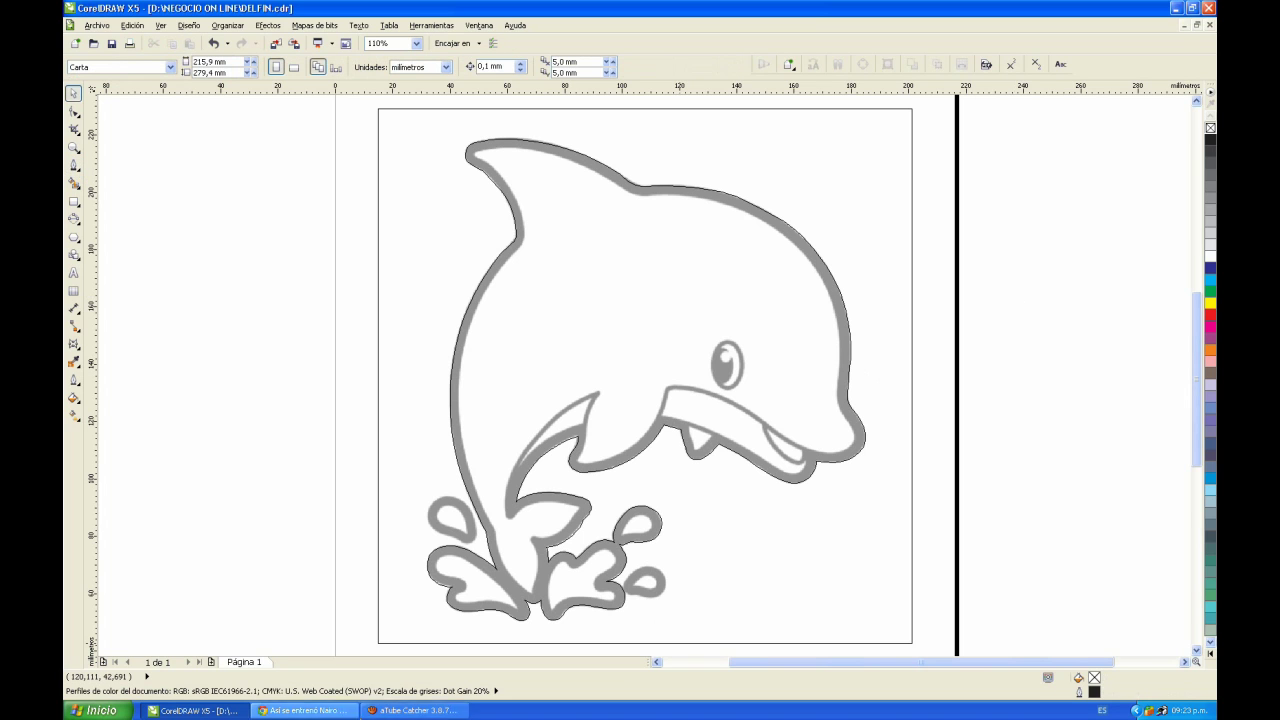